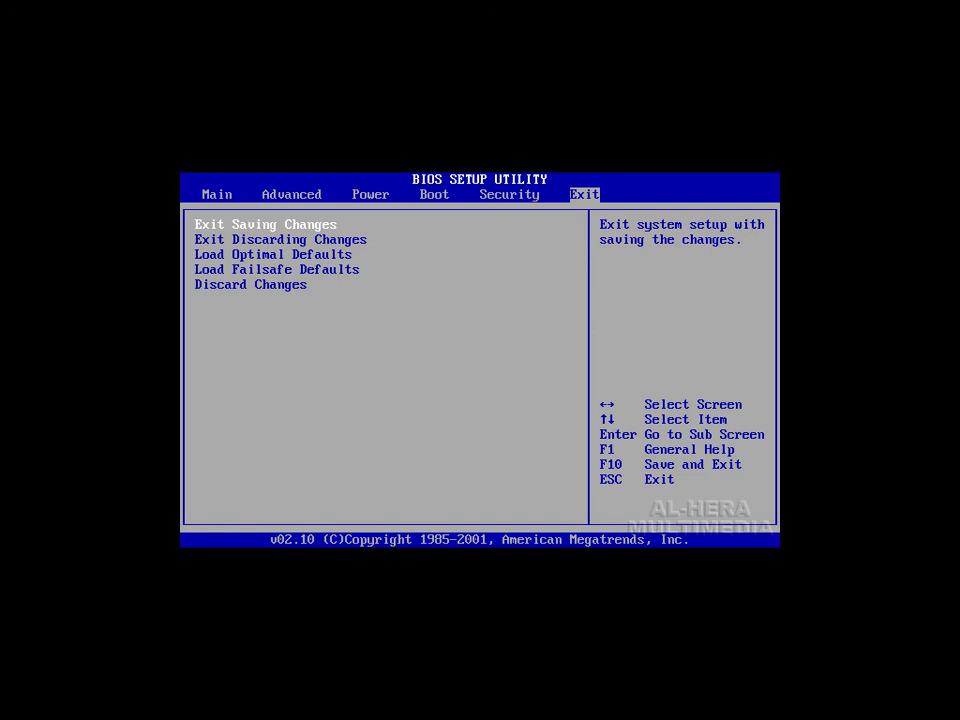
- Exit the BIOS setup saving the configuration changes, and confirm the exit
{"action": "key", "text": "Return"}
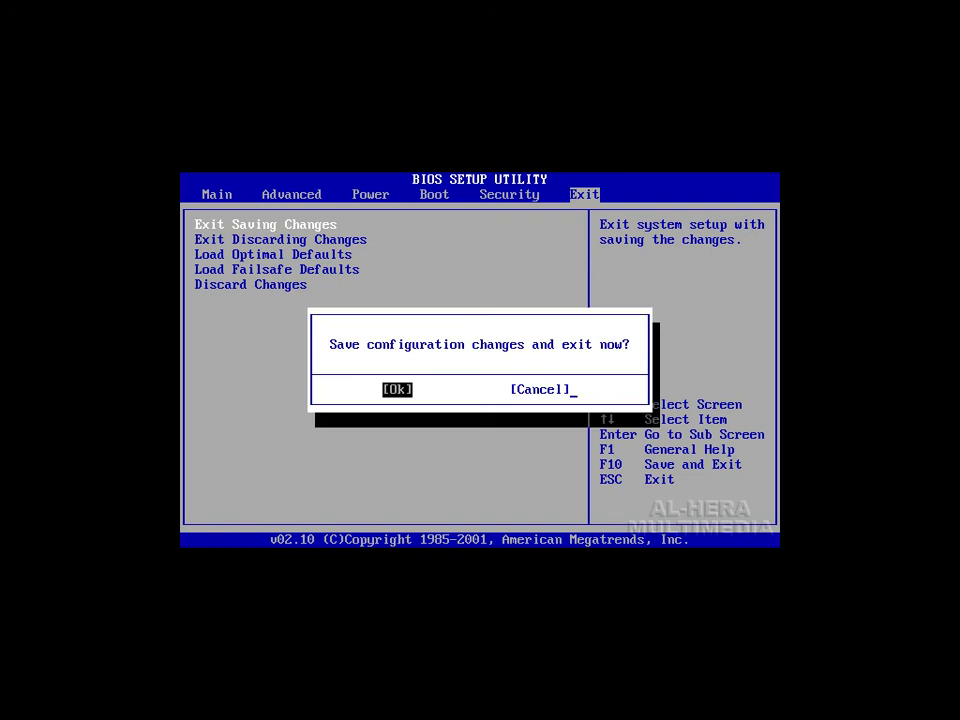
{"action": "key", "text": "Return"}
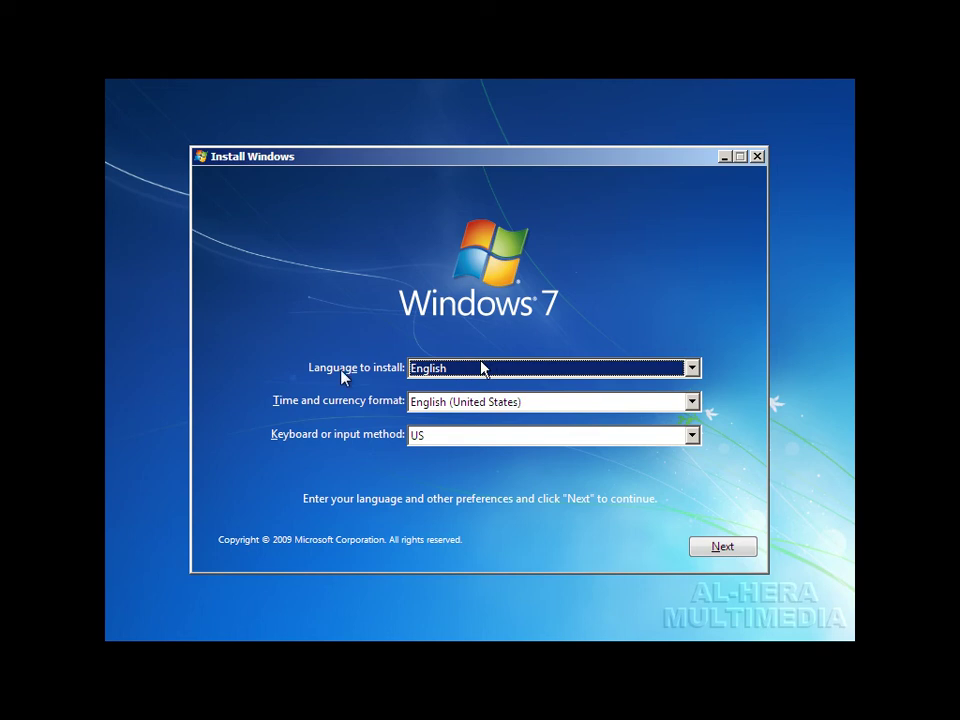
- Keep English as the language to install and set the time and currency format to Bengali (Bangladesh)
{"action": "left_click", "coordinate": [476, 370]}
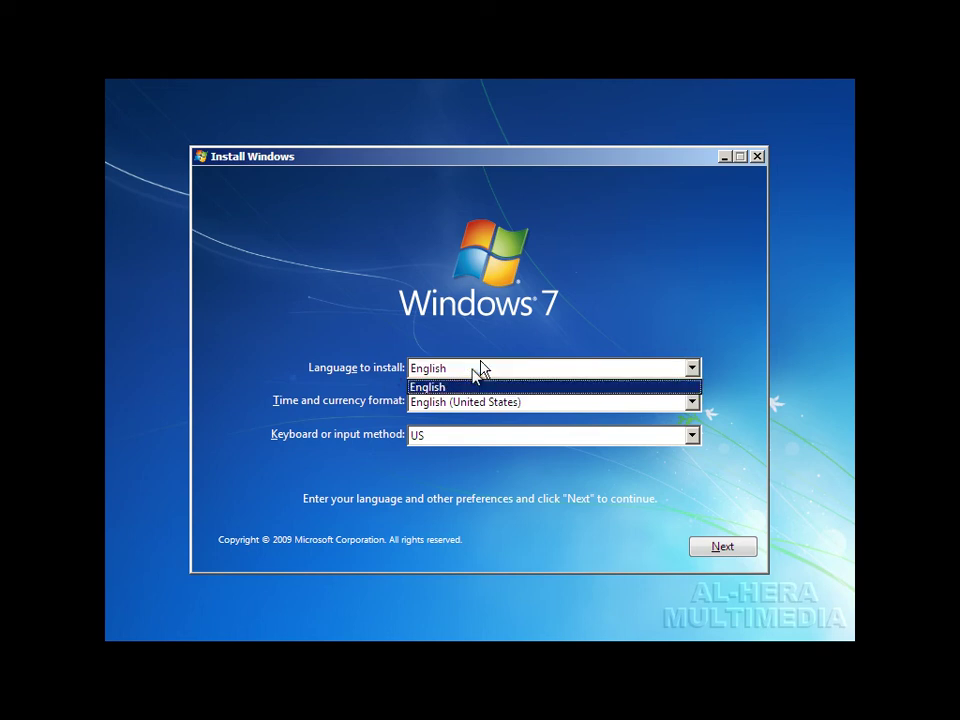
{"action": "left_click", "coordinate": [480, 367]}
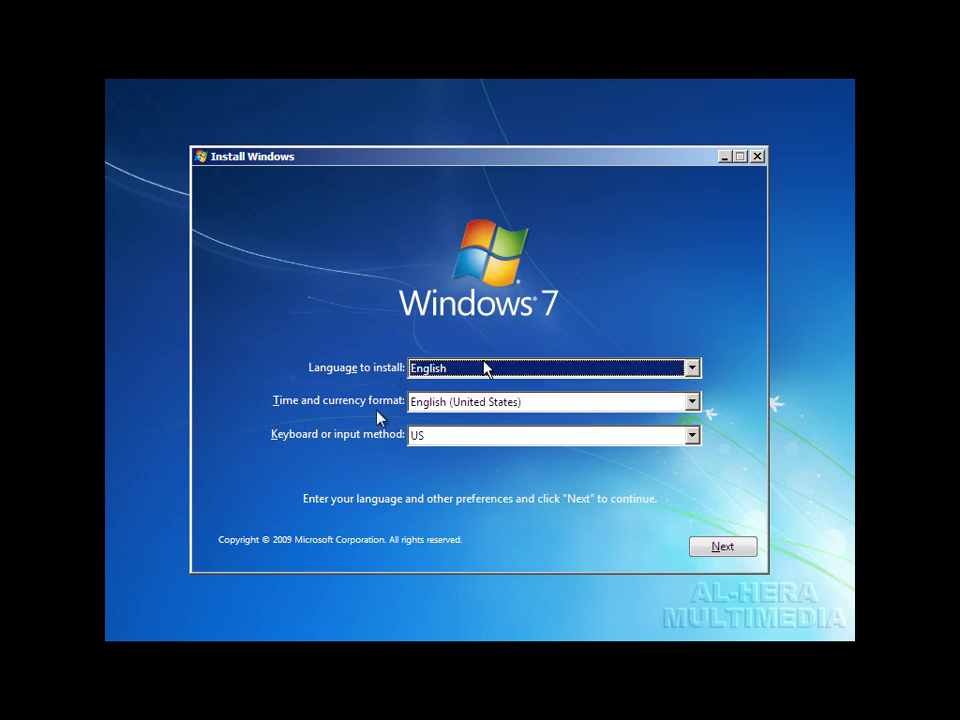
{"action": "left_click", "coordinate": [506, 403]}
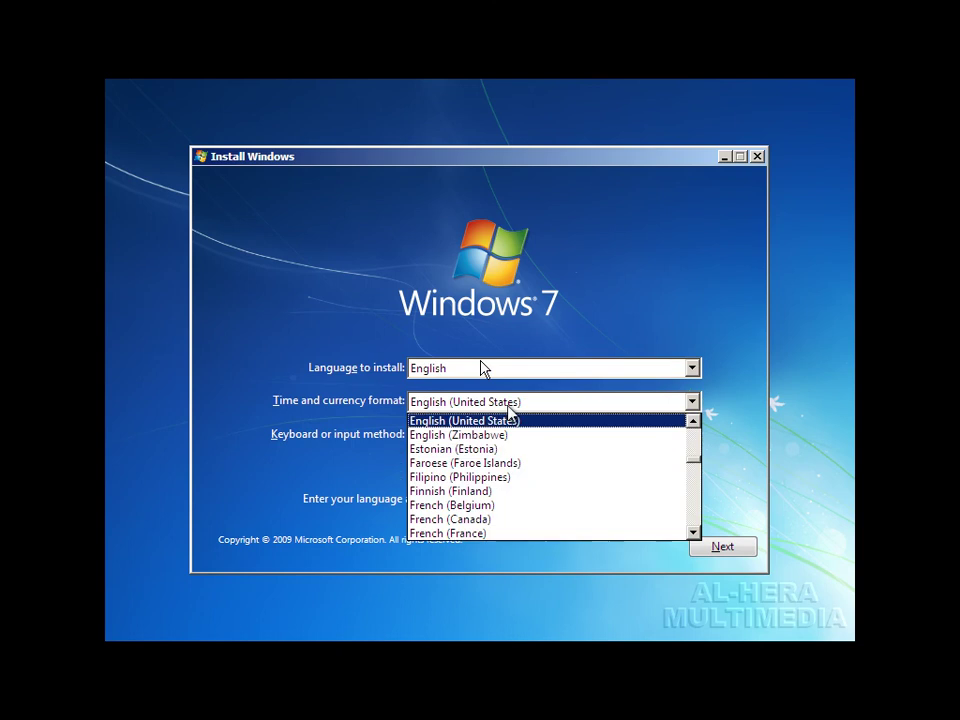
{"action": "left_click", "coordinate": [720, 445]}
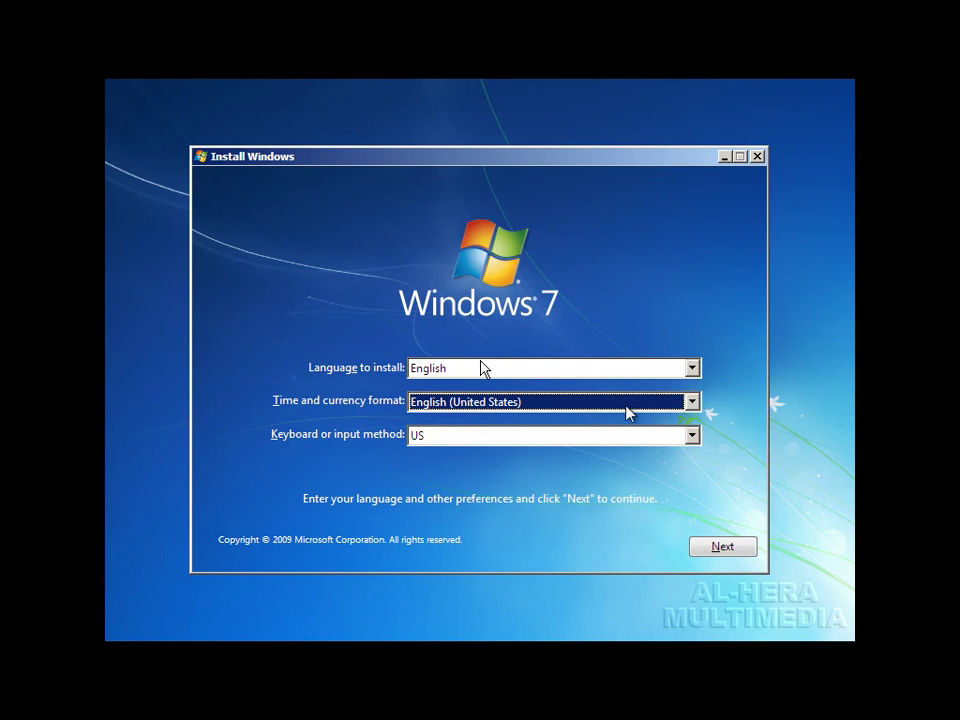
{"action": "left_click", "coordinate": [704, 401]}
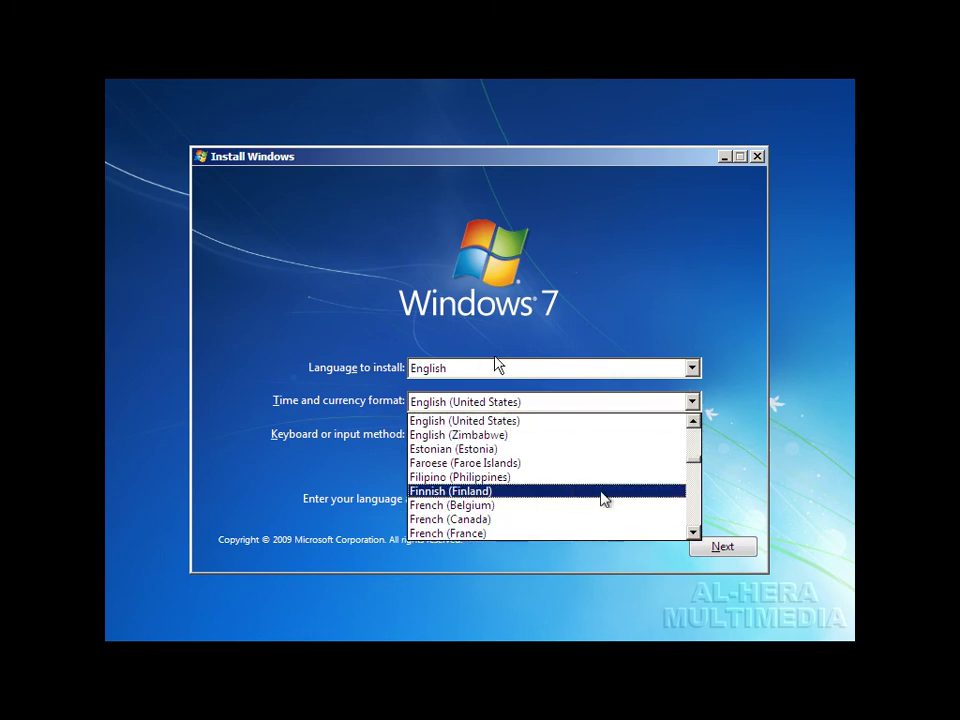
{"action": "left_click", "coordinate": [692, 520]}
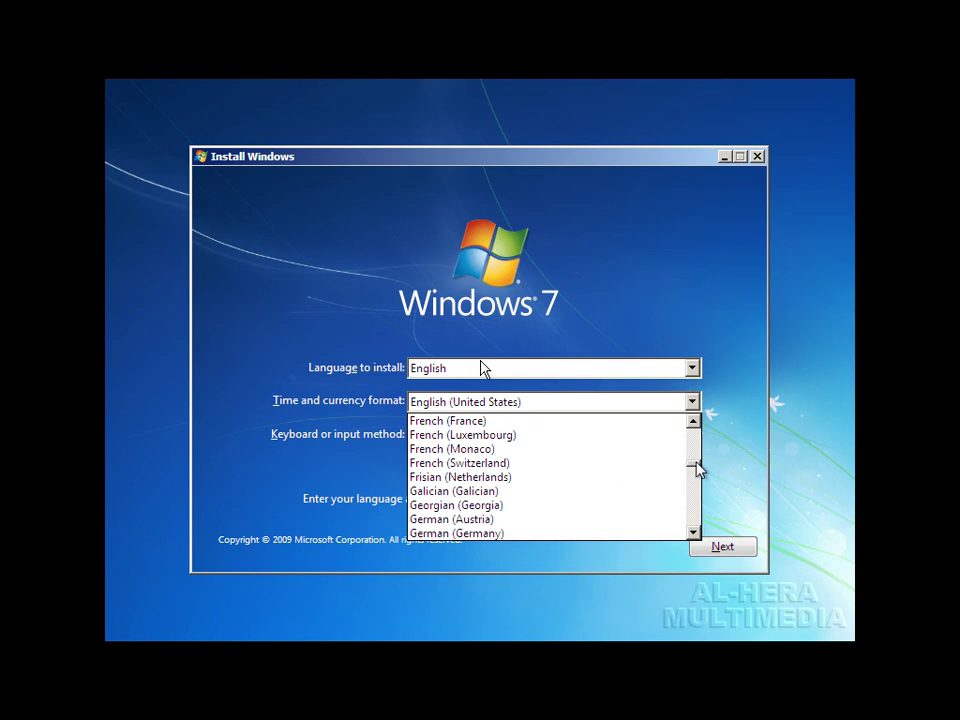
{"action": "left_click_drag", "start_coordinate": [697, 467], "coordinate": [698, 444]}
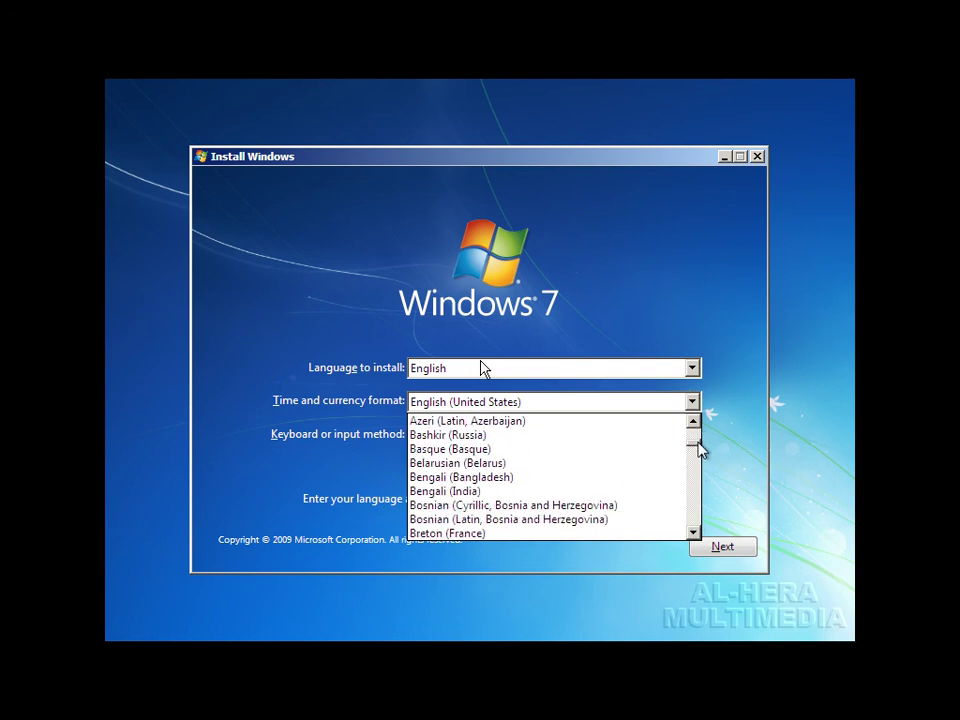
{"action": "left_click", "coordinate": [467, 477]}
- Set the keyboard or input method to United States-International
{"action": "left_click", "coordinate": [514, 442]}
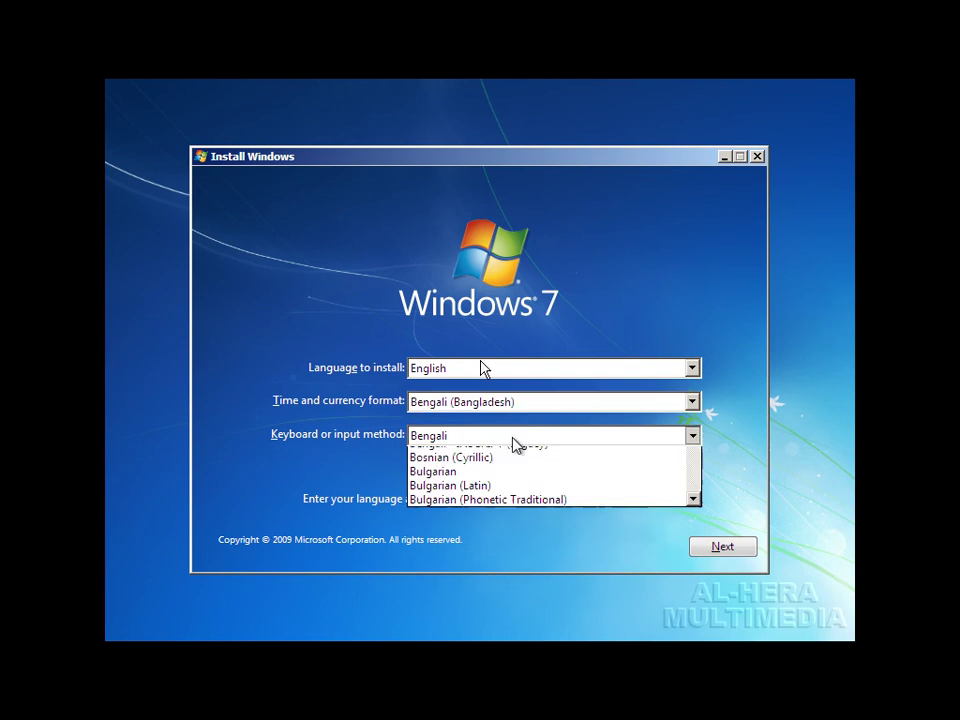
{"action": "left_click", "coordinate": [699, 482]}
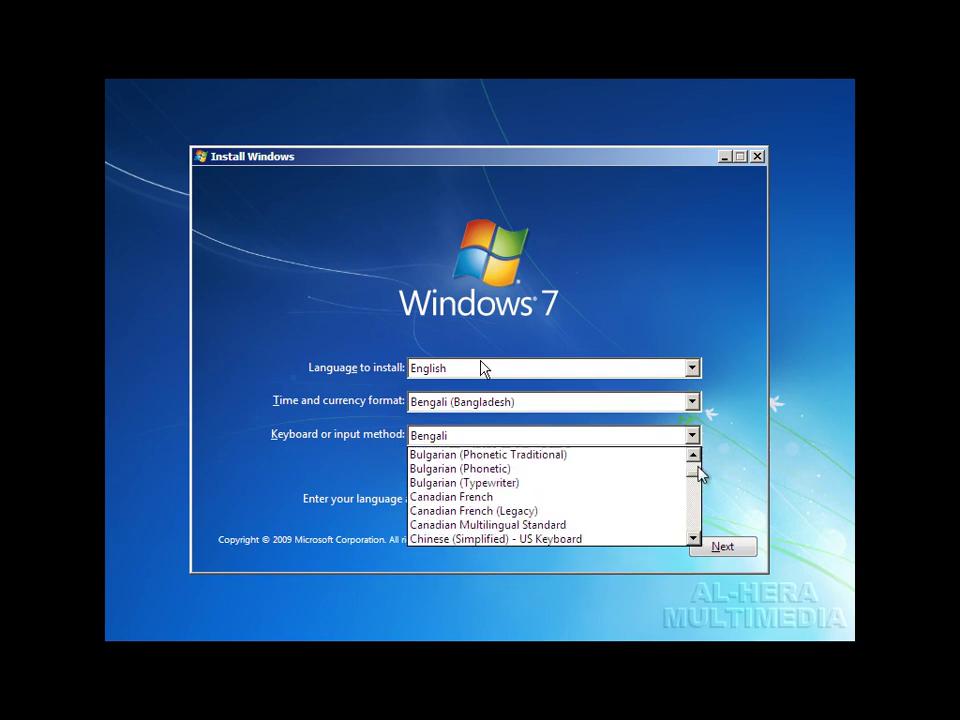
{"action": "left_click_drag", "start_coordinate": [699, 480], "coordinate": [698, 521]}
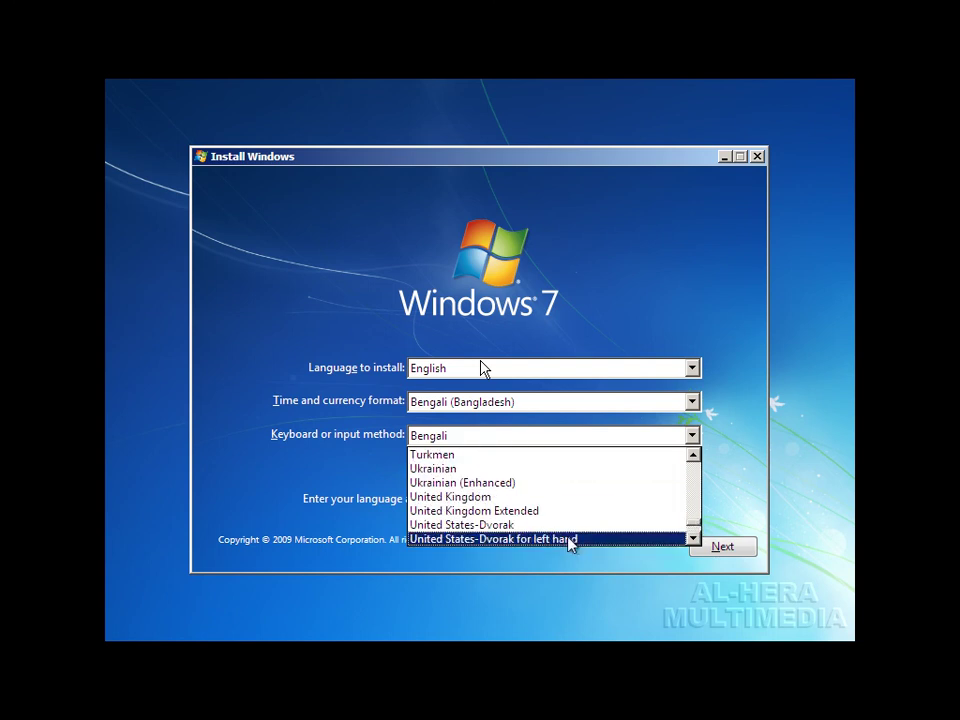
{"action": "left_click", "coordinate": [693, 538]}
{"action": "left_click", "coordinate": [693, 538]}
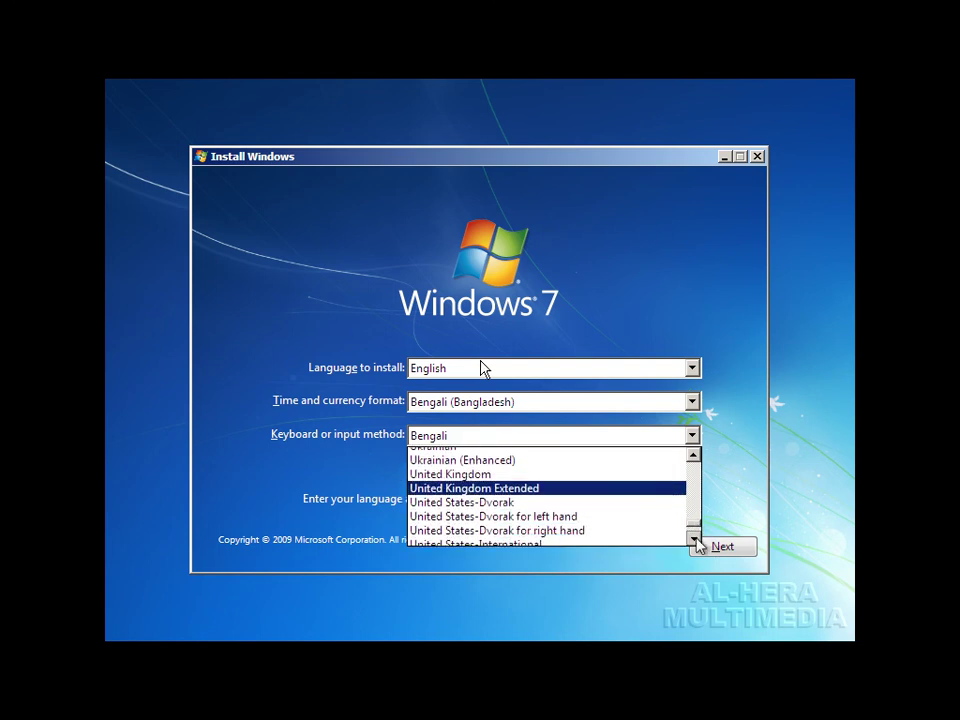
{"action": "left_click", "coordinate": [693, 538]}
{"action": "left_click", "coordinate": [693, 538]}
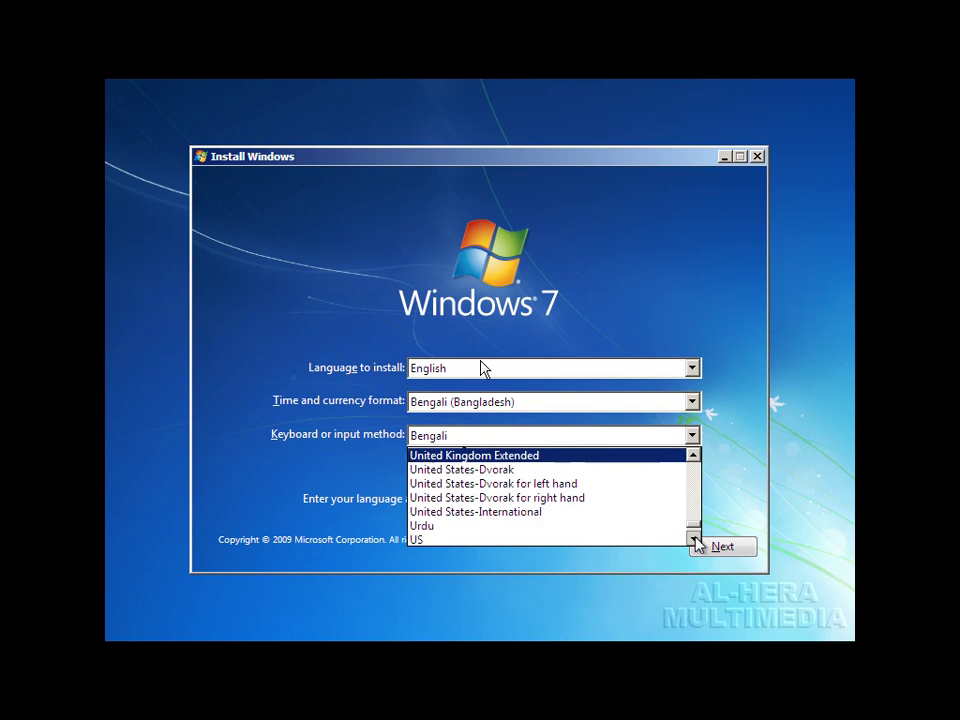
{"action": "left_click", "coordinate": [533, 511]}
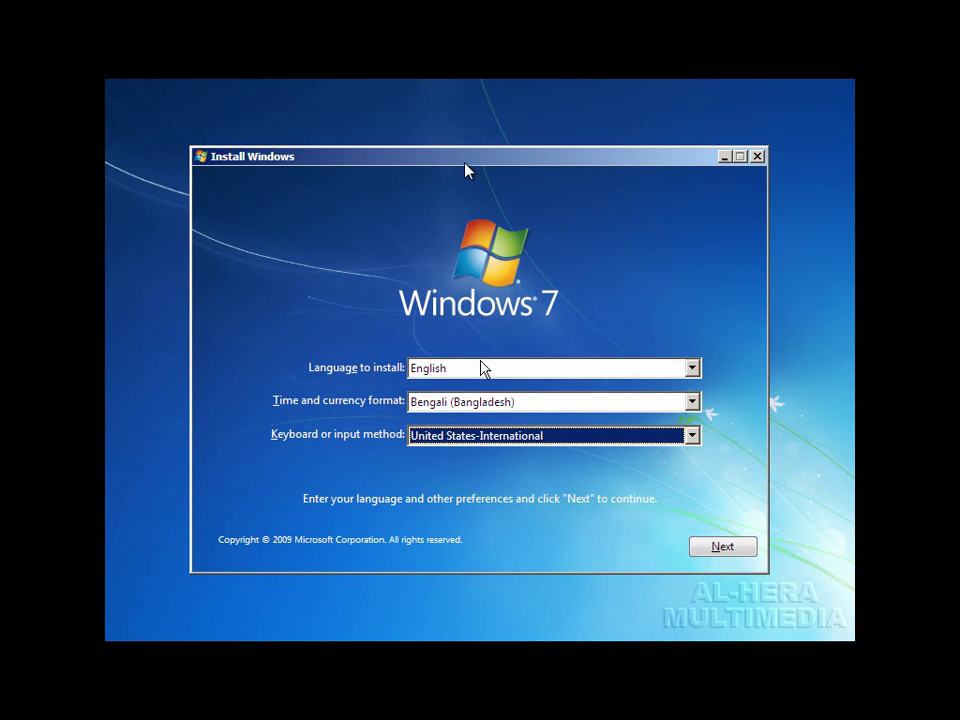
- Accept the language preferences and start the installation with the Windows 7 Ultimate x86 edition
{"action": "left_click", "coordinate": [723, 548]}
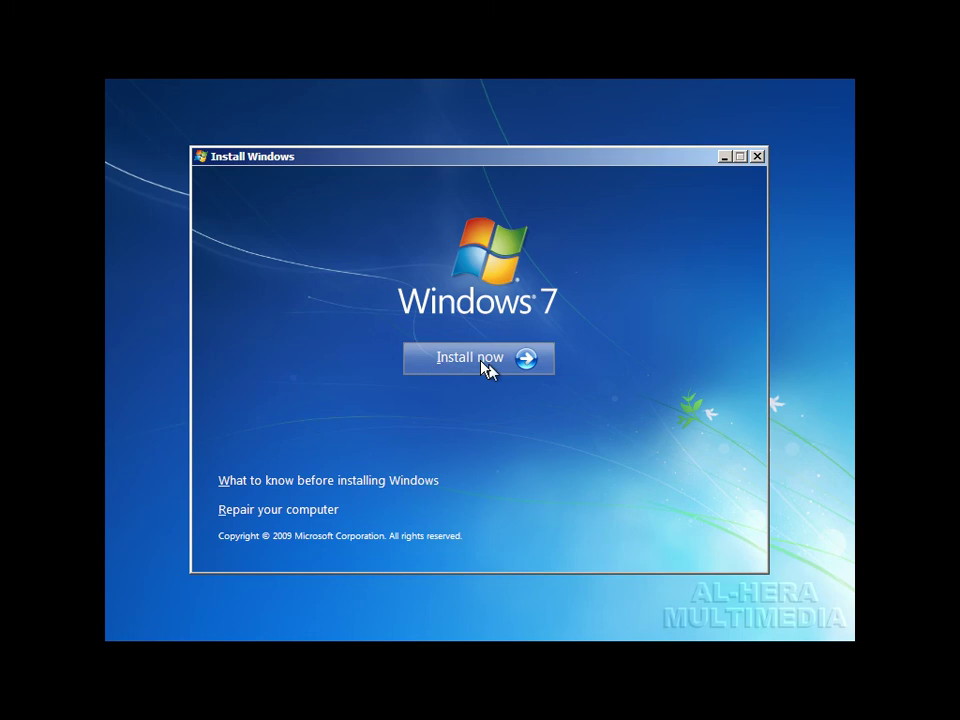
{"action": "left_click", "coordinate": [482, 369]}
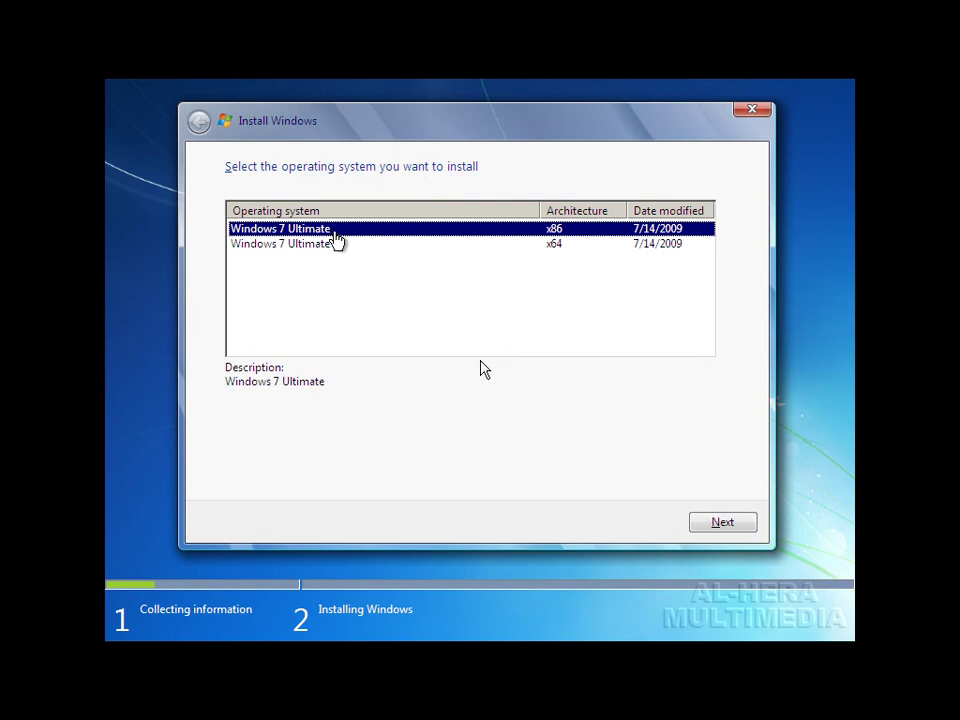
{"action": "left_click", "coordinate": [726, 526]}
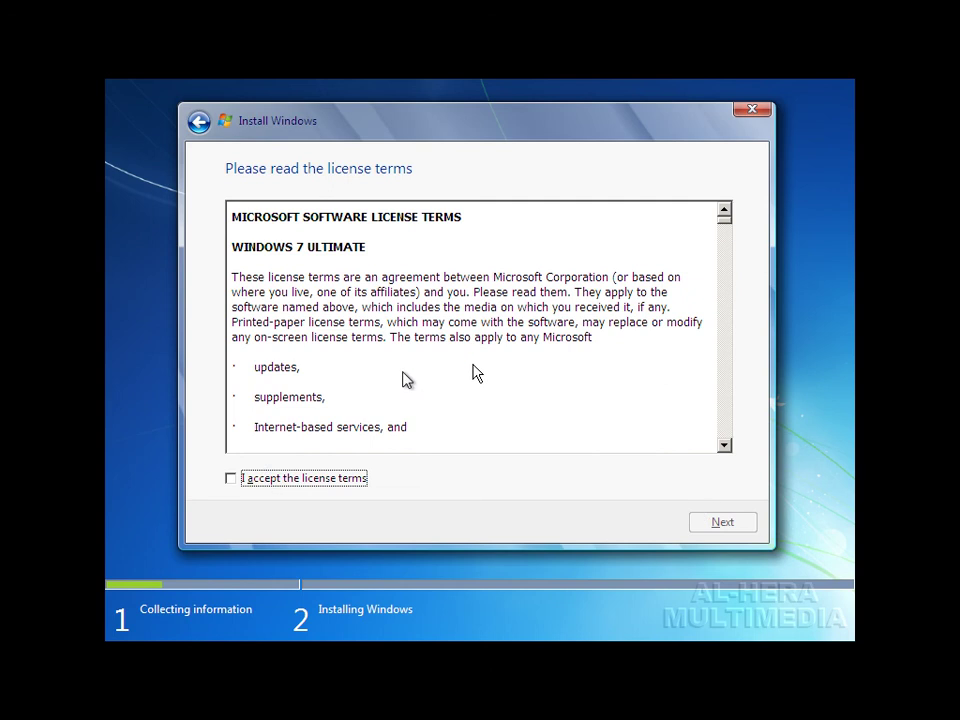
- Accept the license terms and choose the Custom (advanced) installation type
{"action": "left_click", "coordinate": [271, 486]}
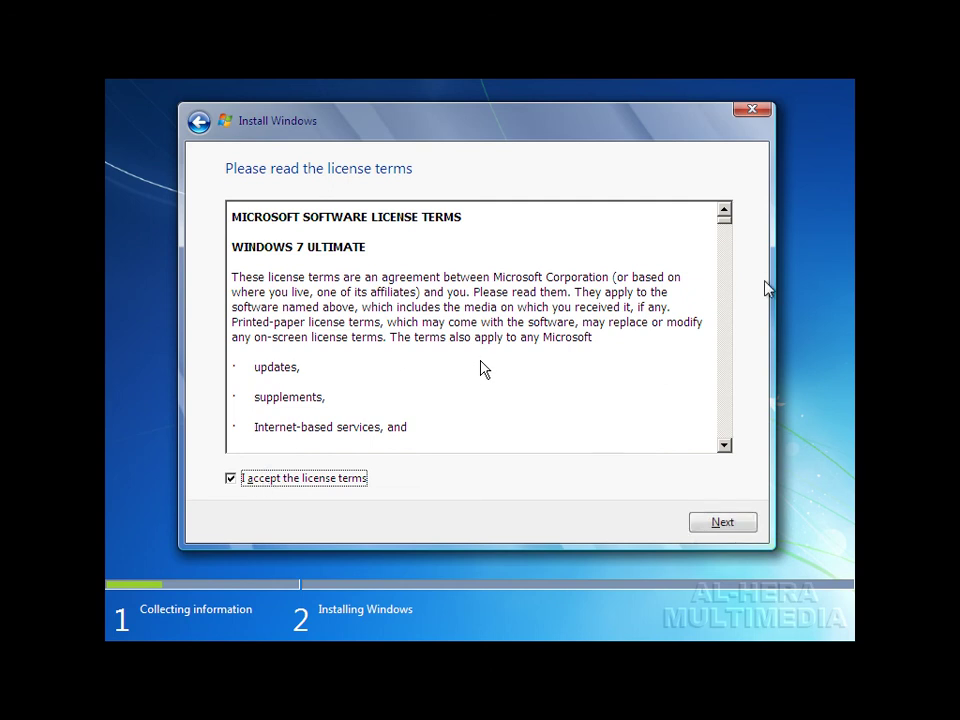
{"action": "left_click", "coordinate": [721, 528]}
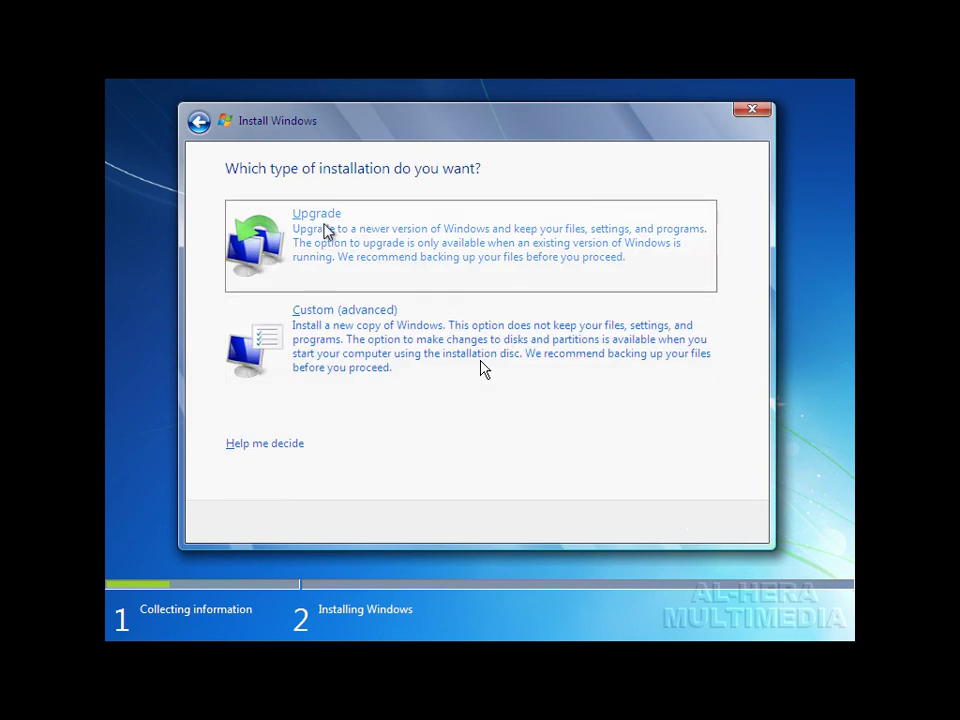
{"action": "left_click", "coordinate": [341, 338]}
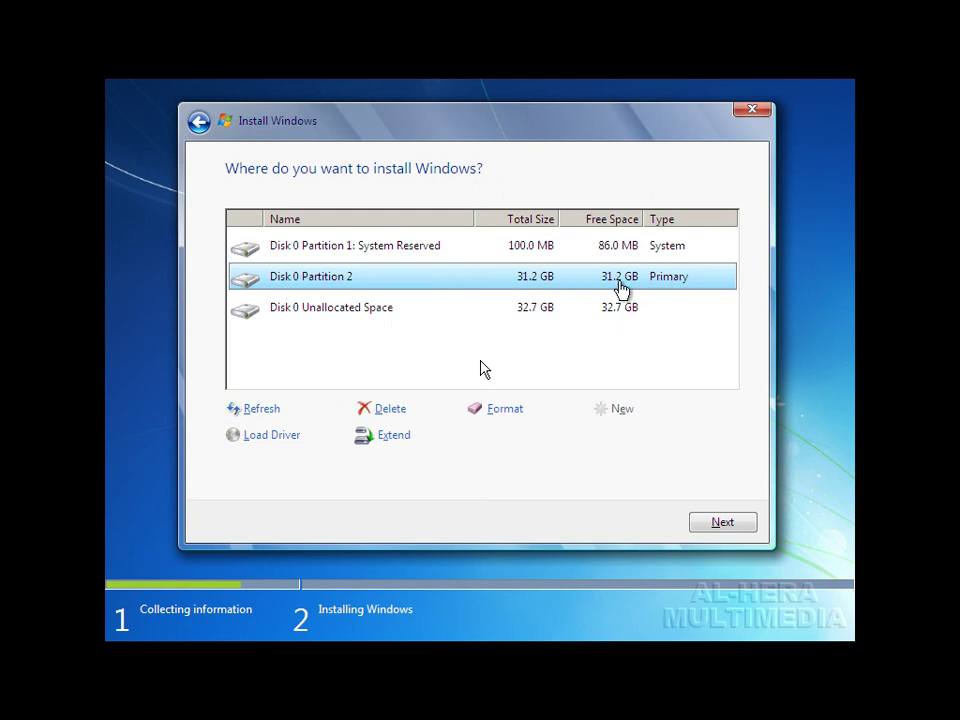
- Format Disk 0 Partition 2 and install Windows on it, restarting the computer immediately when setup requires it
{"action": "left_click", "coordinate": [494, 410]}
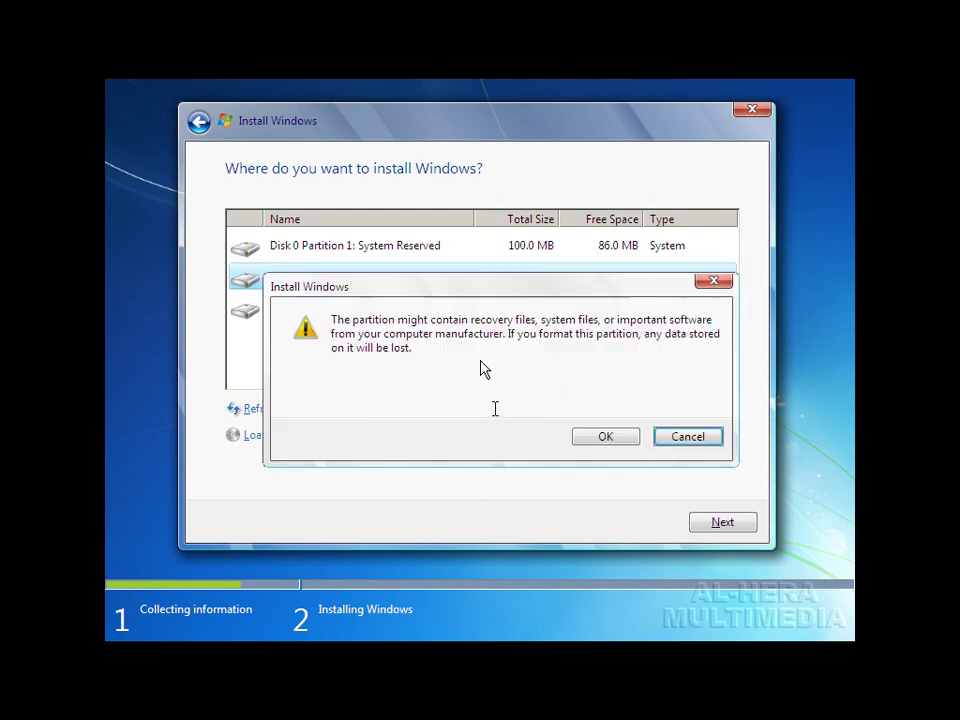
{"action": "left_click", "coordinate": [603, 437]}
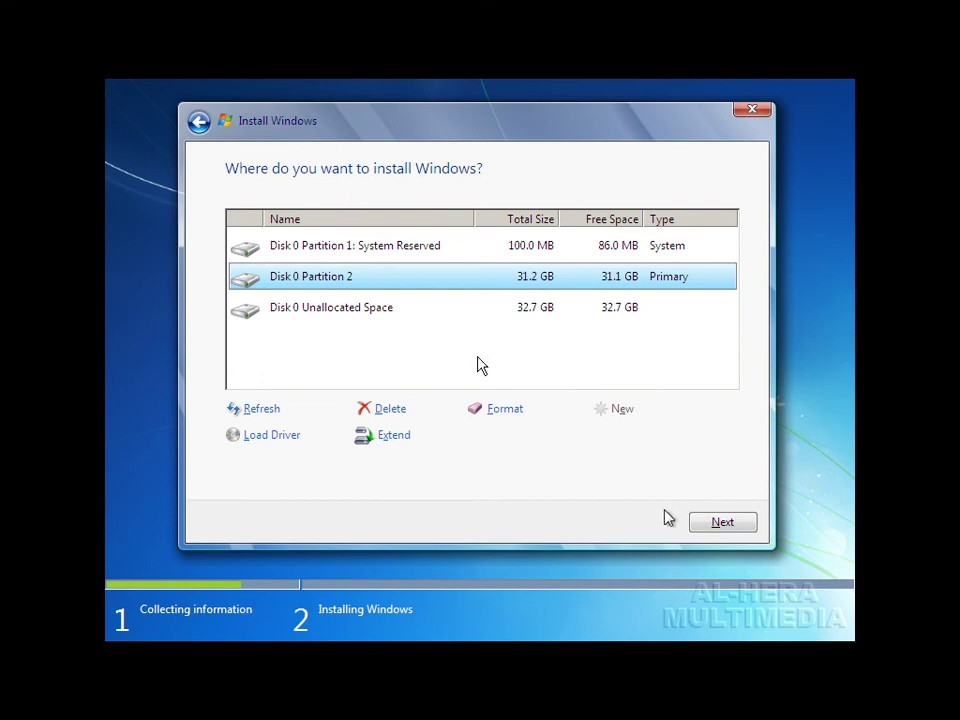
{"action": "left_click", "coordinate": [730, 524]}
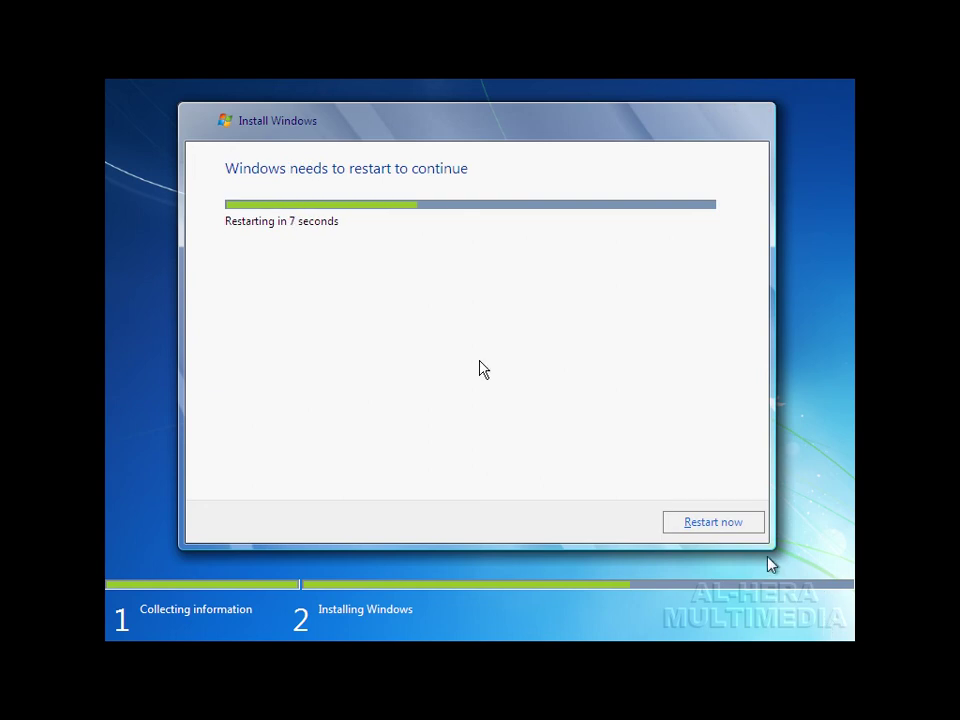
{"action": "left_click", "coordinate": [708, 530]}
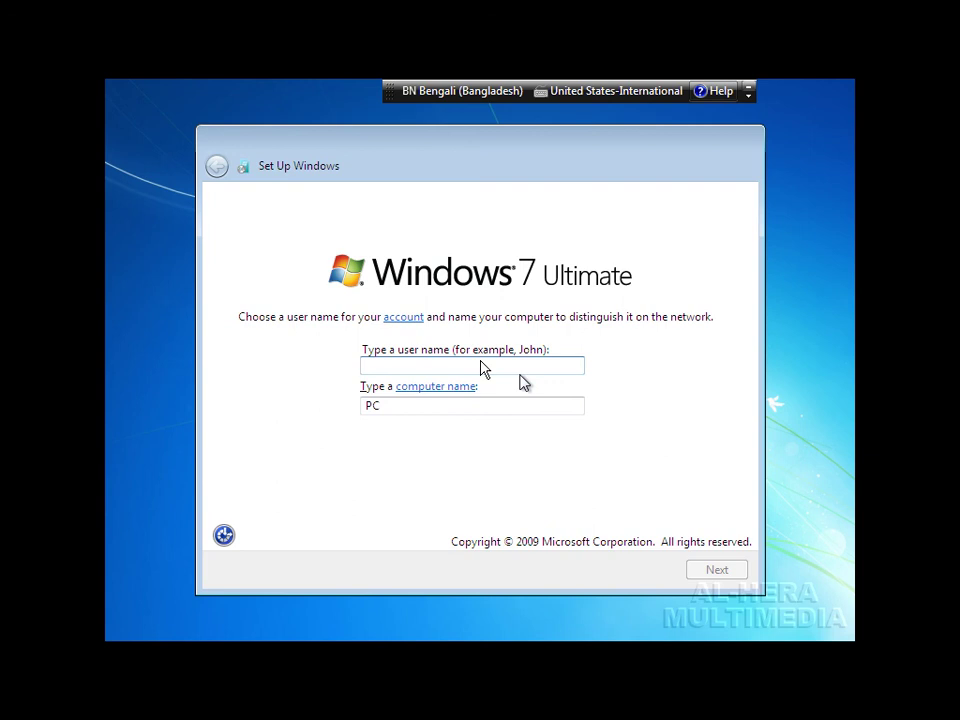
{"action": "type", "text": "afsar"}
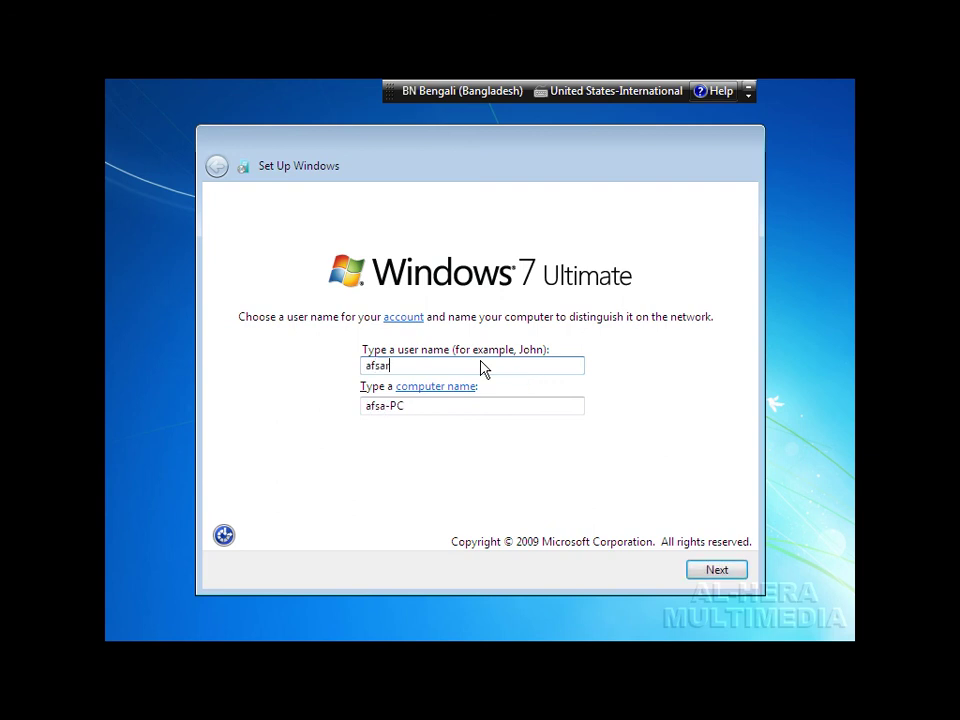
{"action": "key", "text": "ctrl+a"}
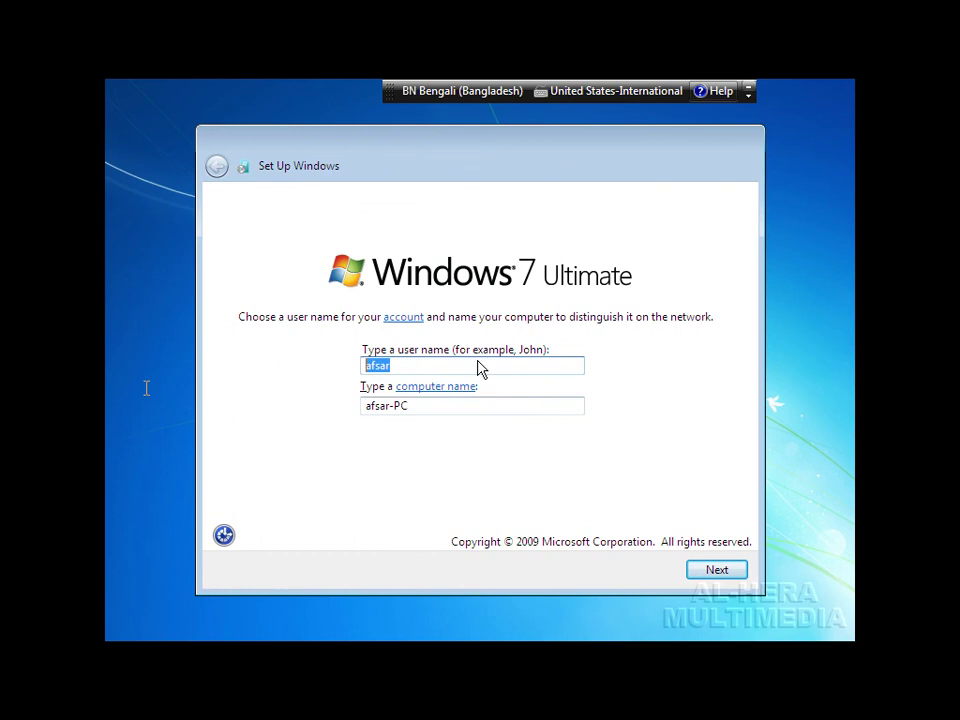
{"action": "key", "text": "BackSpace"}
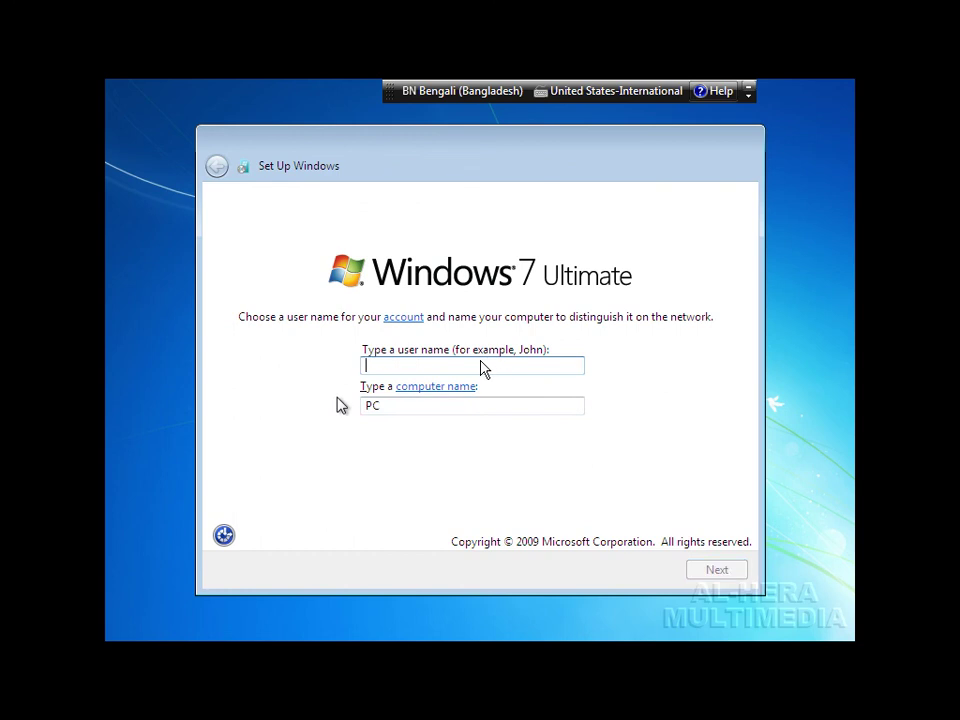
- Set the user name to al-hera, keep al-hera-PC as the computer name, and continue without an account password
{"action": "type", "text": "al"}
{"action": "key", "text": "slash"}
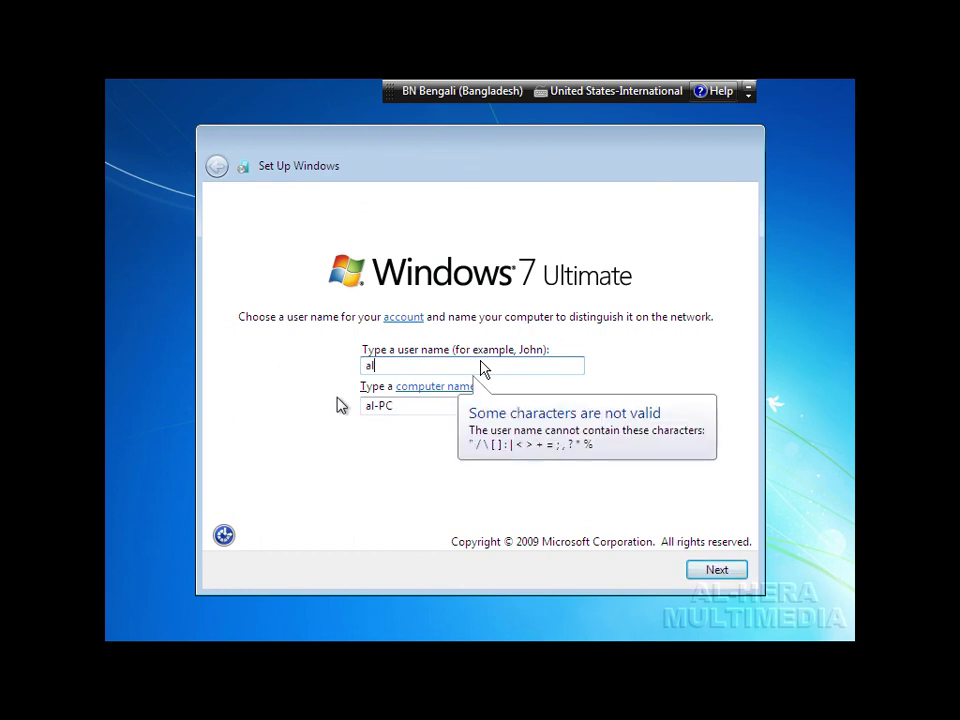
{"action": "type", "text": "-hera"}
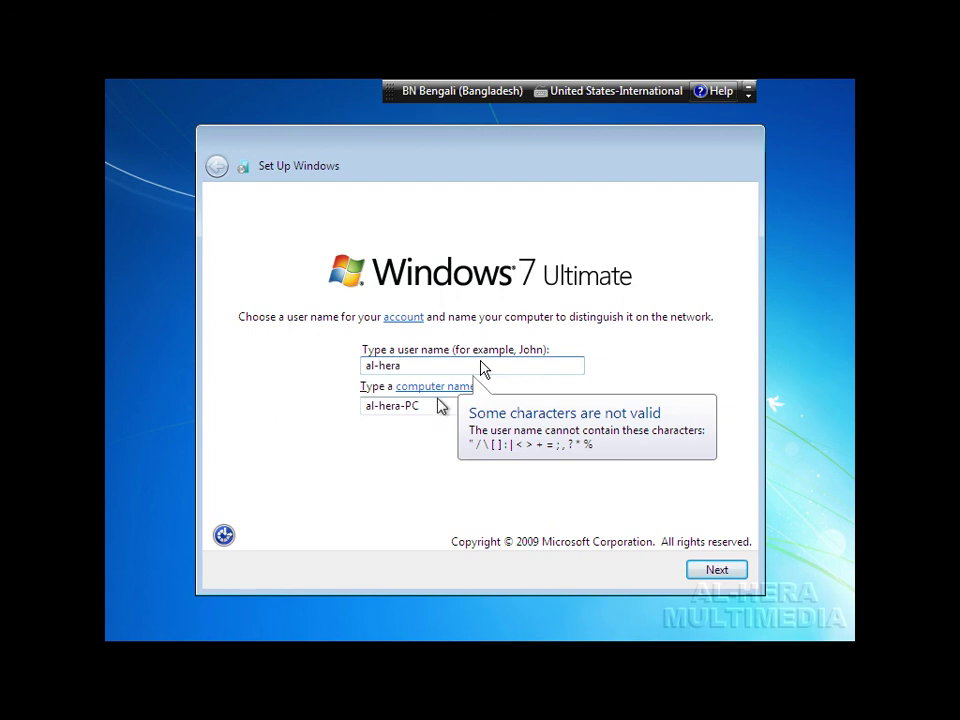
{"action": "key", "text": "Tab"}
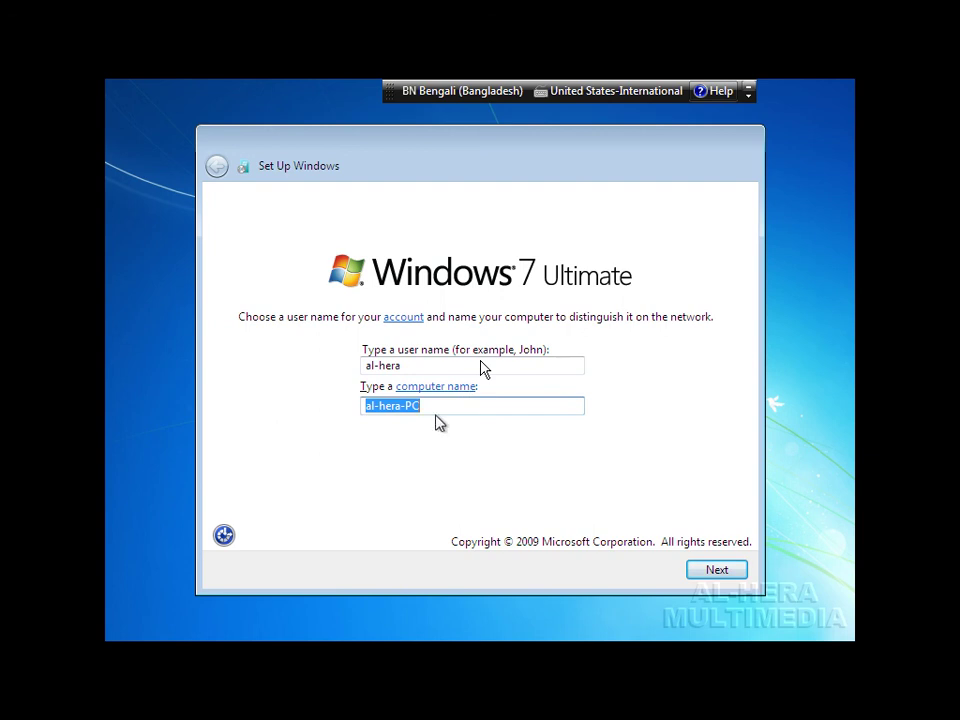
{"action": "left_click", "coordinate": [720, 572]}
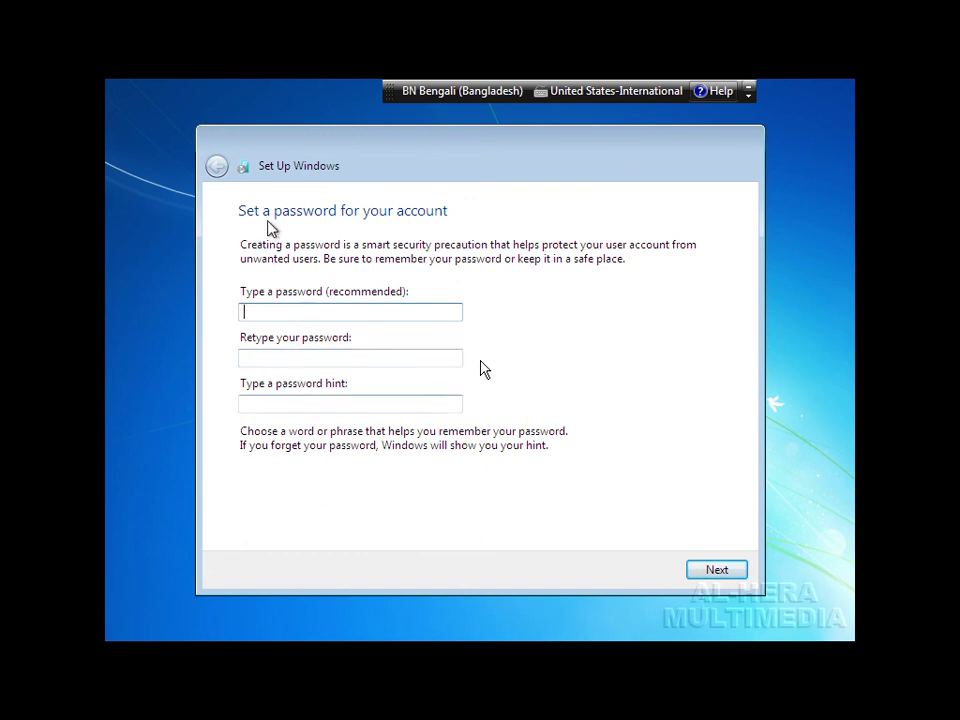
{"action": "left_click", "coordinate": [718, 570]}
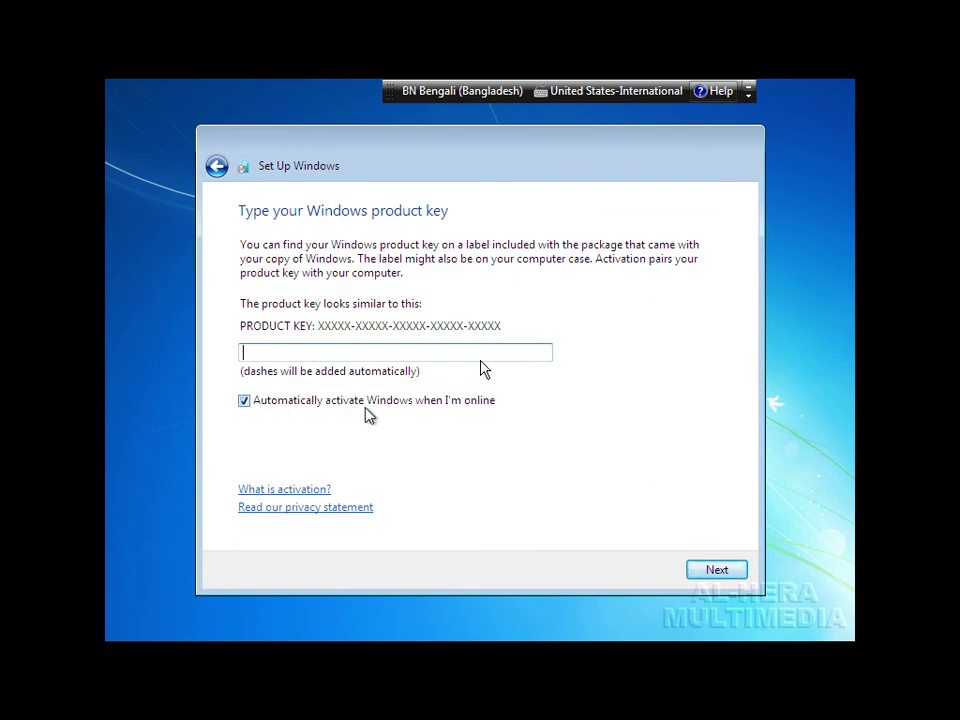
- Skip the product key with automatic activation turned off, and choose Ask me later for the update and protection settings
{"action": "left_click", "coordinate": [276, 403]}
{"action": "left_click", "coordinate": [717, 569]}
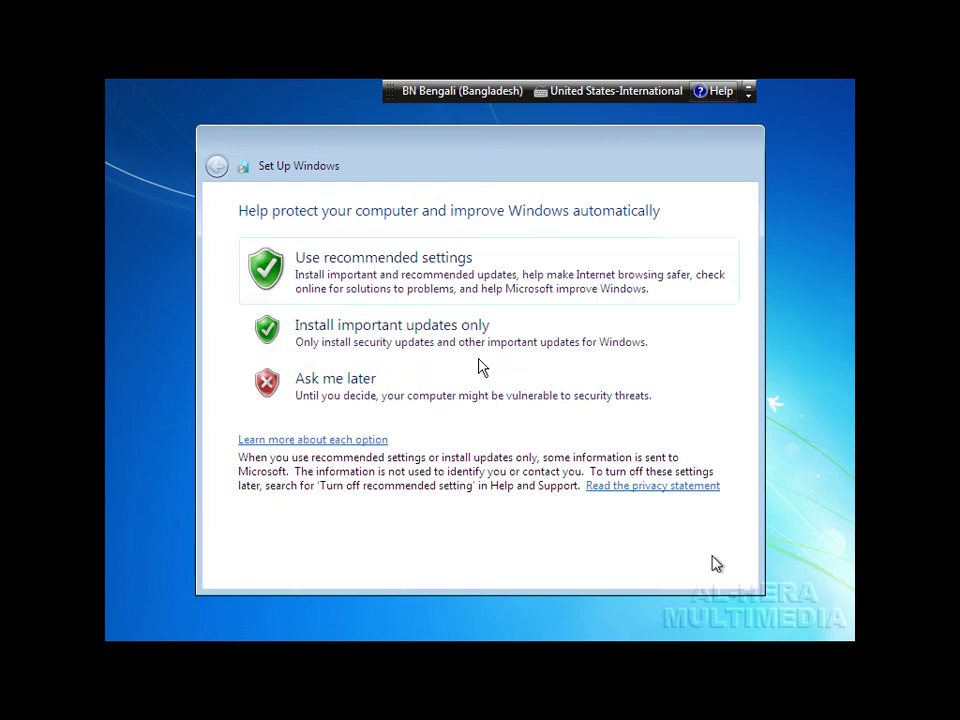
{"action": "left_click", "coordinate": [340, 395]}
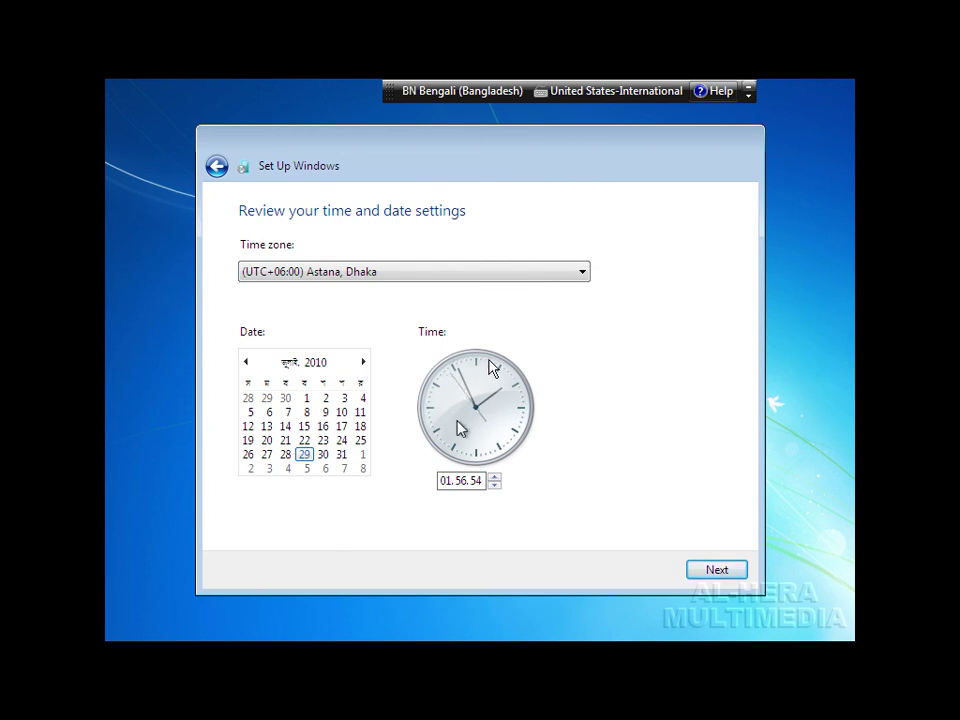
- Finish the setup with the (UTC+06:00) Astana, Dhaka time zone and the Home network location, skipping the homegroup
{"action": "left_click", "coordinate": [717, 571]}
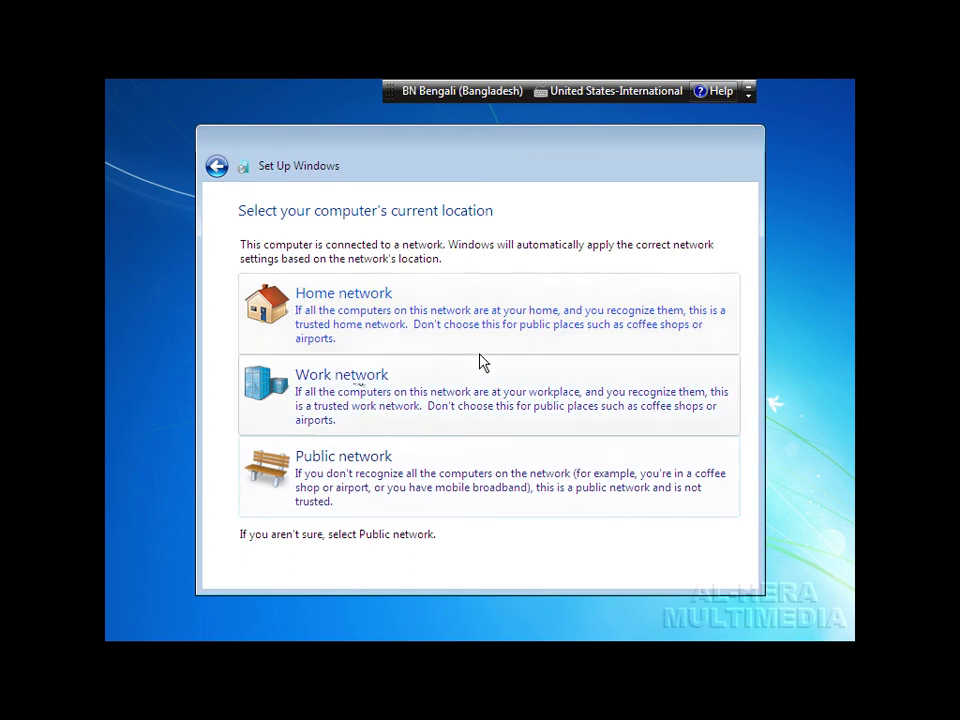
{"action": "left_click", "coordinate": [326, 306]}
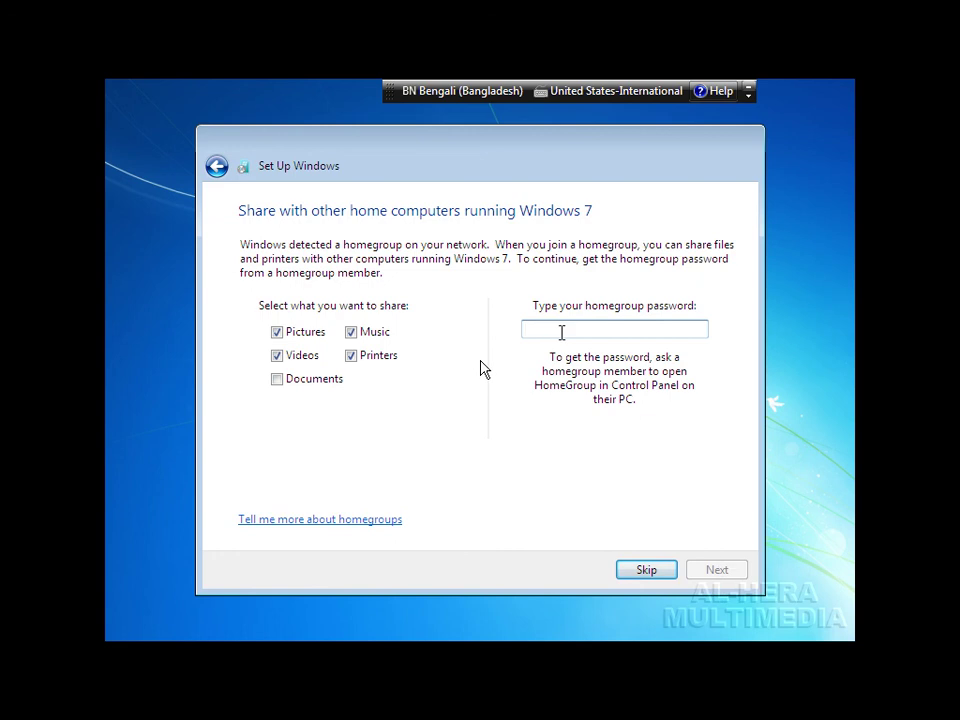
{"action": "left_click", "coordinate": [646, 570]}
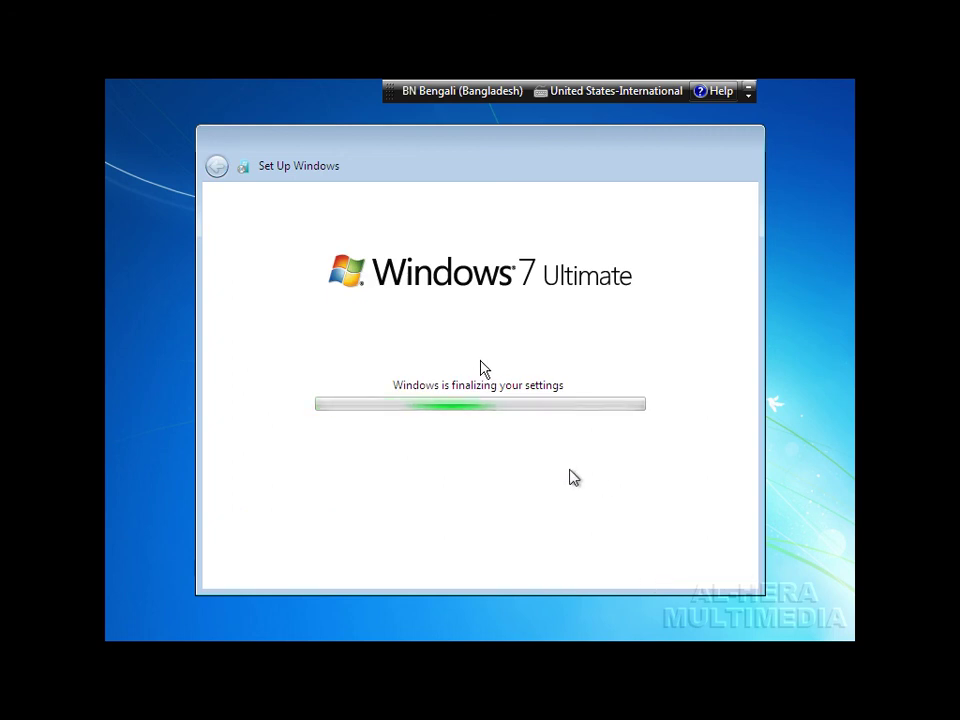
{"action": "key", "text": "shift+F10"}
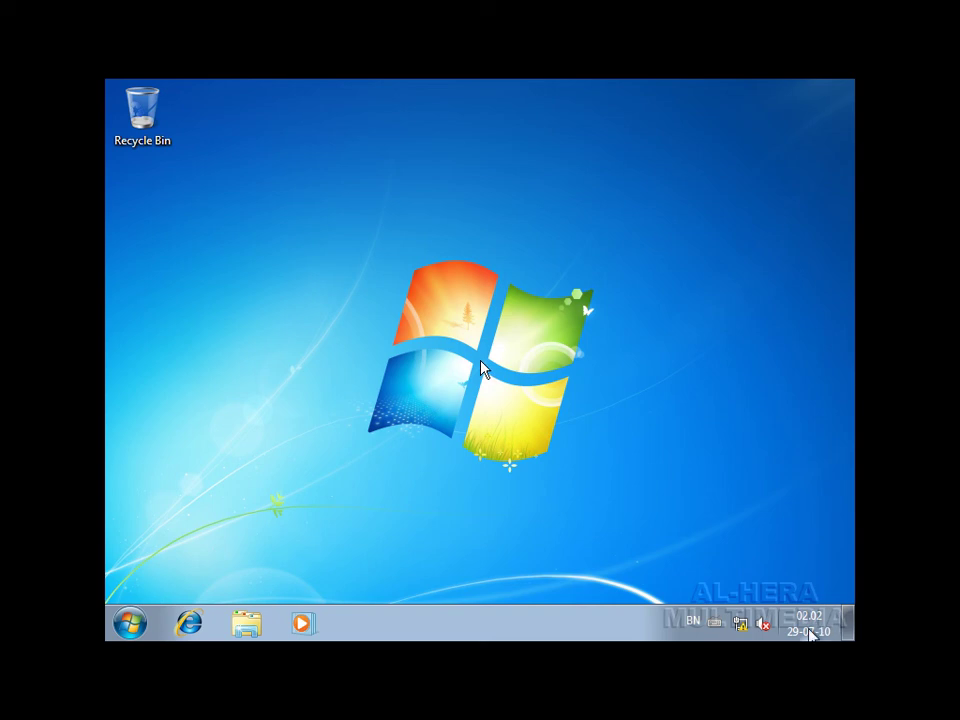
- Check the available Bengali keyboard layouts and switch the input language to English (EN)
{"action": "mouse_move", "coordinate": [765, 630]}
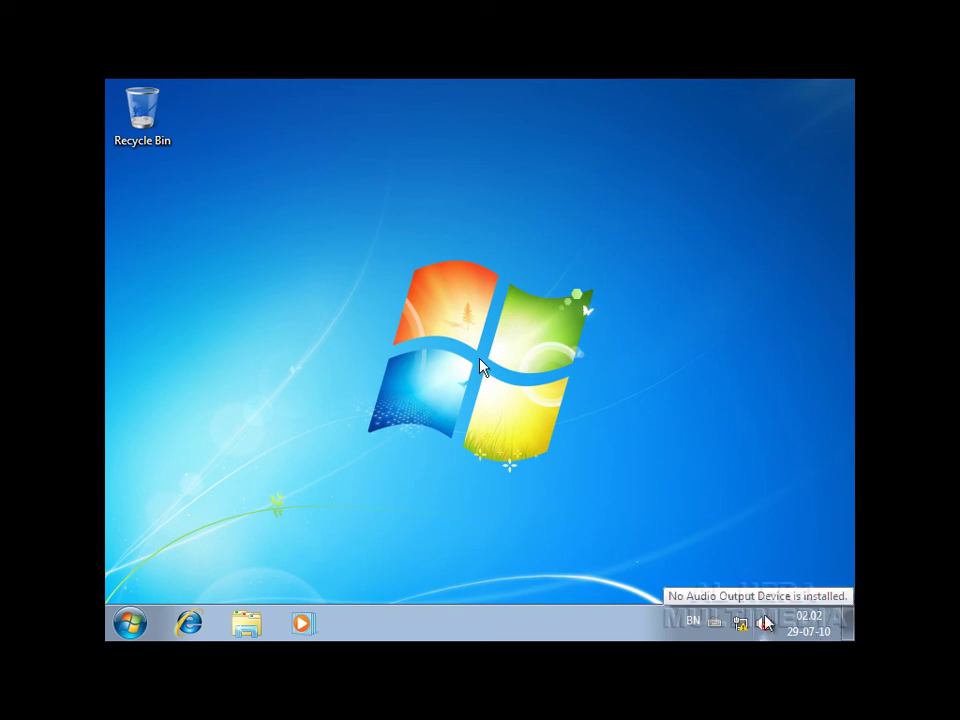
{"action": "left_click", "coordinate": [712, 623]}
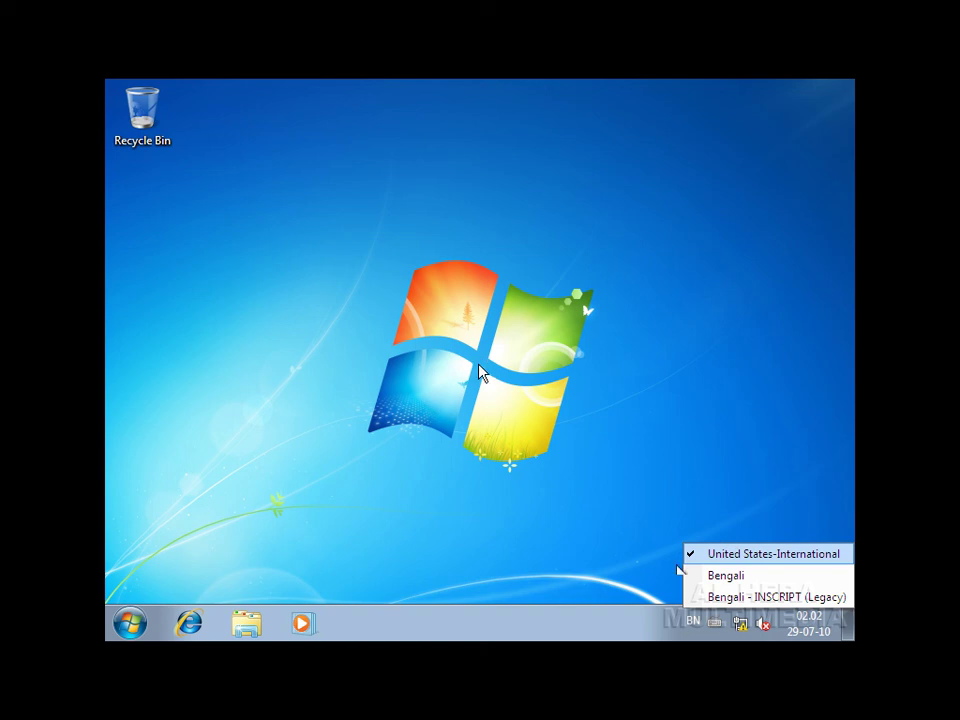
{"action": "left_click", "coordinate": [582, 510]}
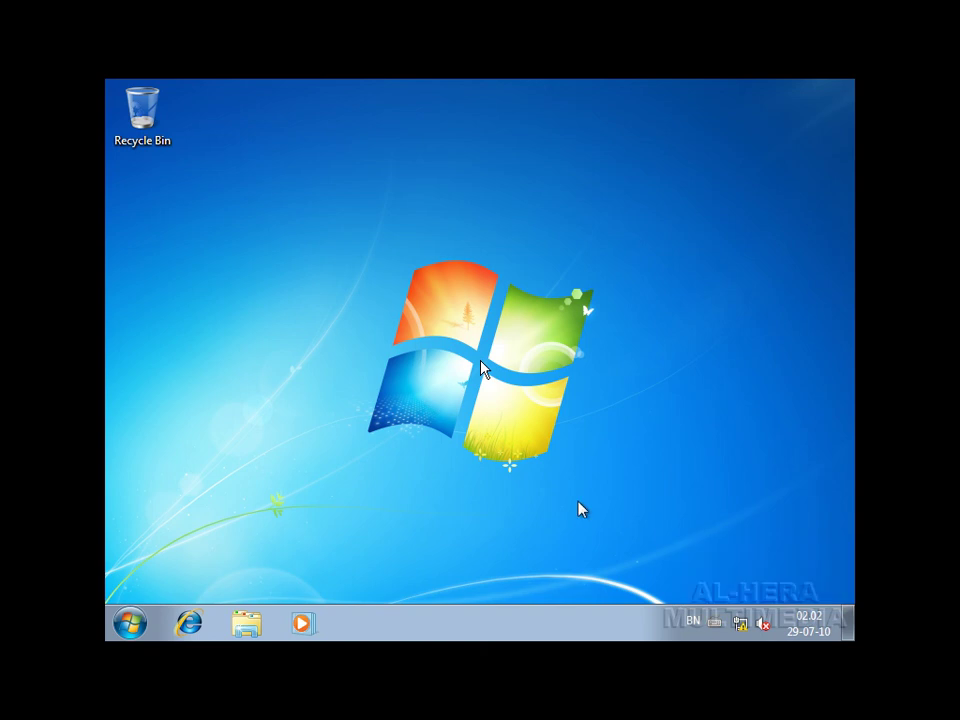
{"action": "left_click", "coordinate": [692, 621]}
{"action": "left_click", "coordinate": [724, 567]}
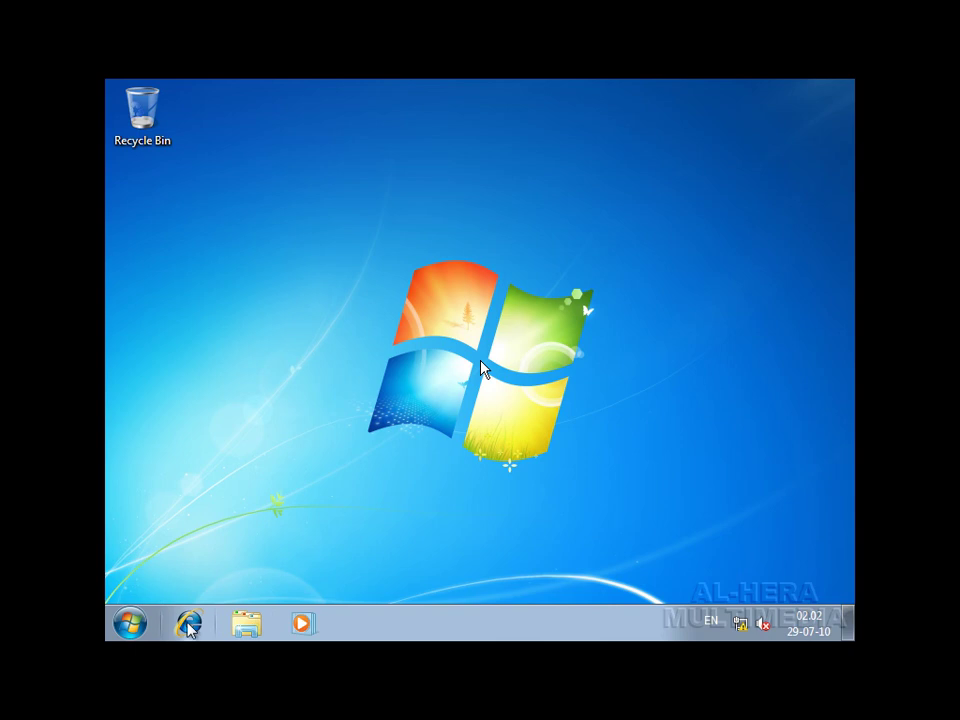
- Examine the pinned programs and the full list of installed programs
{"action": "left_click", "coordinate": [129, 623]}
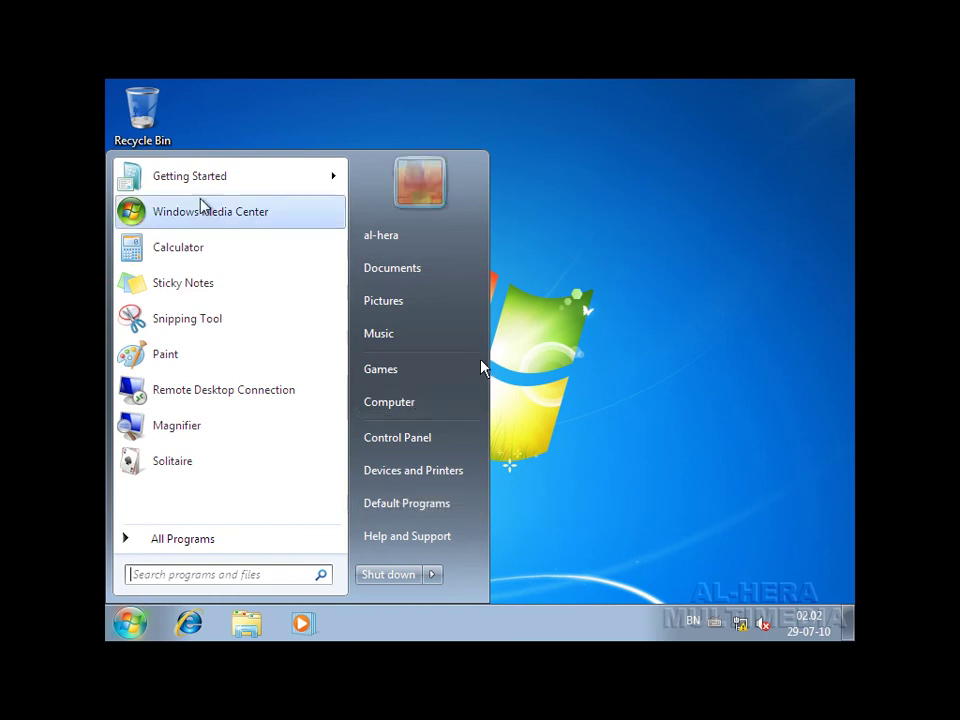
{"action": "left_click", "coordinate": [196, 544]}
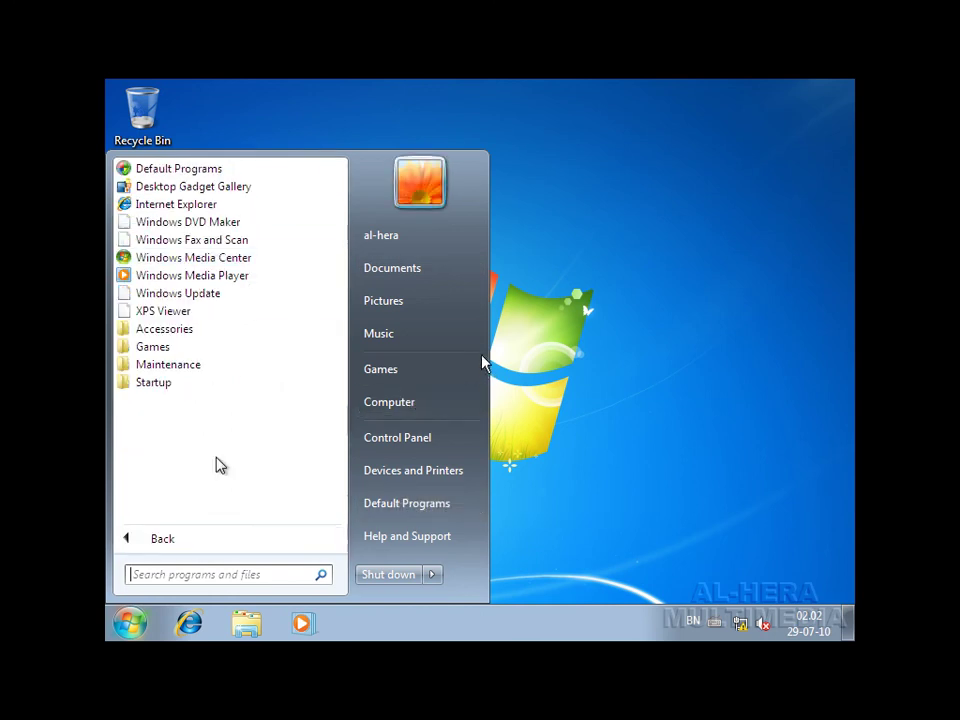
{"action": "left_click", "coordinate": [170, 549]}
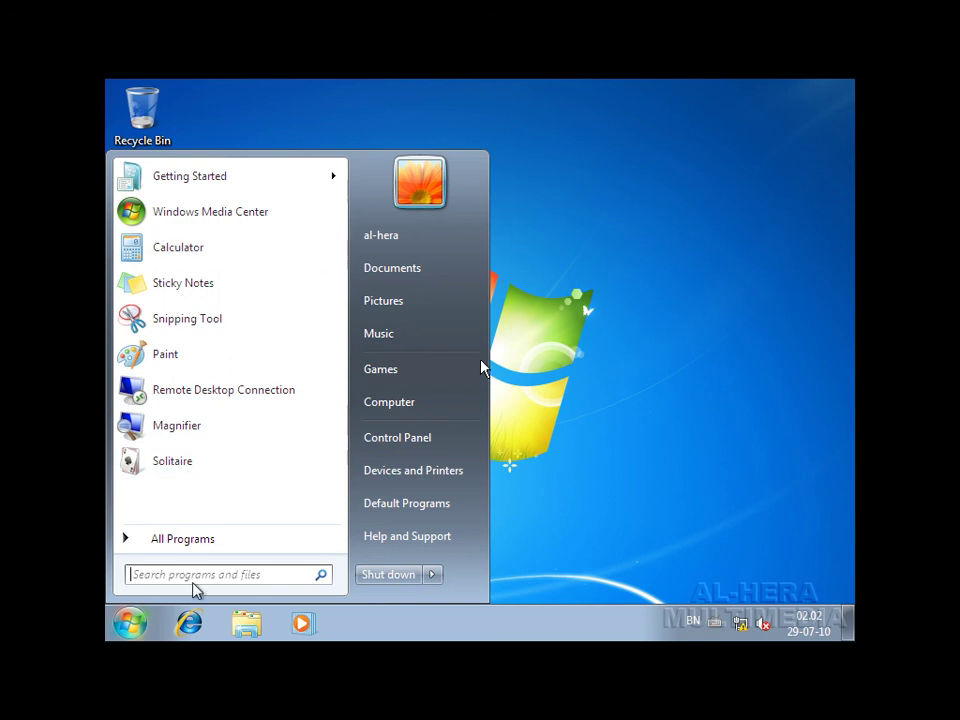
{"action": "left_click", "coordinate": [197, 548]}
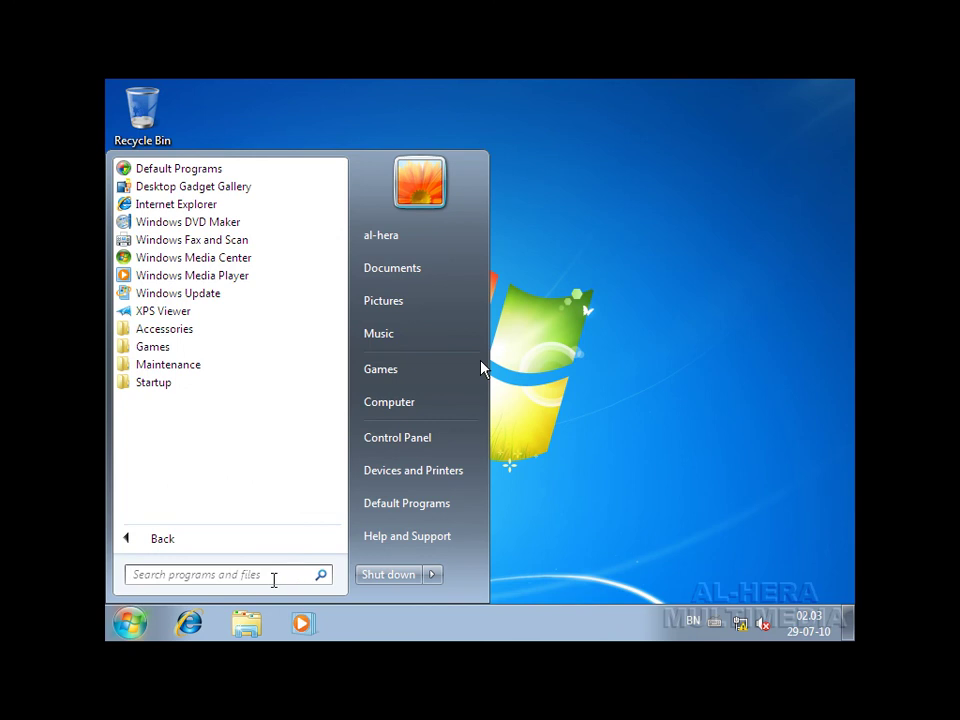
- Search for "run", open the Run dialog, and close it without entering a command
{"action": "left_click", "coordinate": [236, 576]}
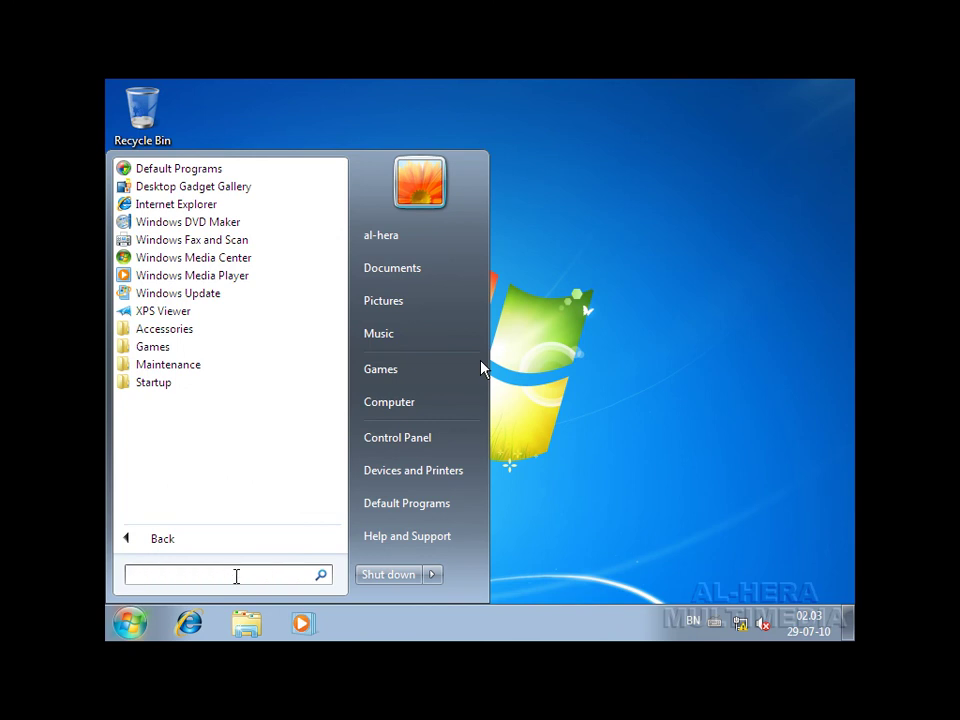
{"action": "type", "text": "run"}
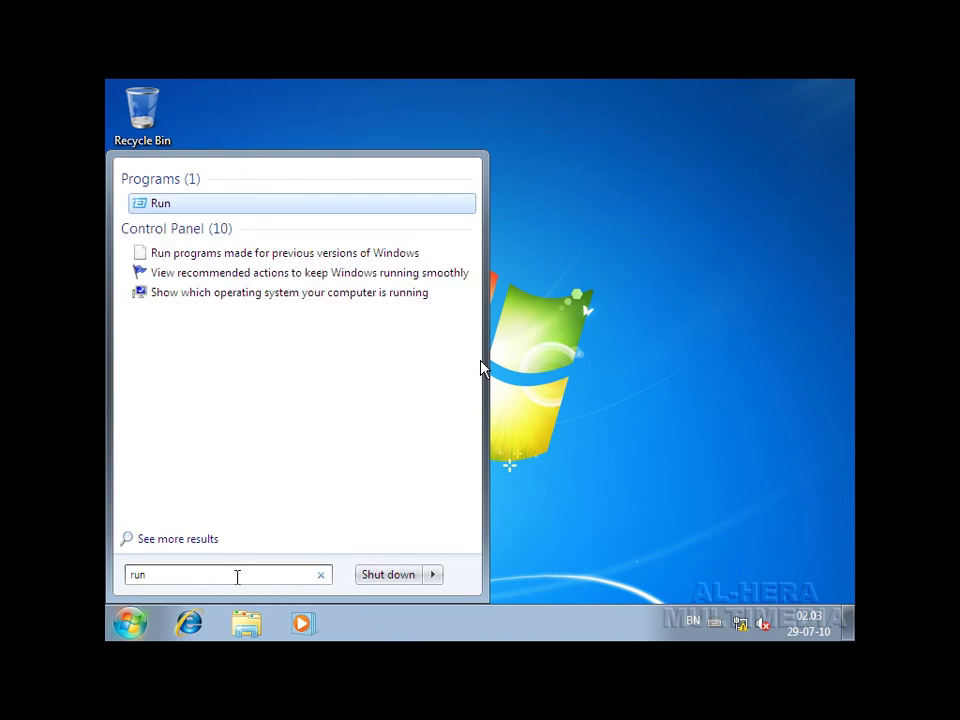
{"action": "key", "text": "Return"}
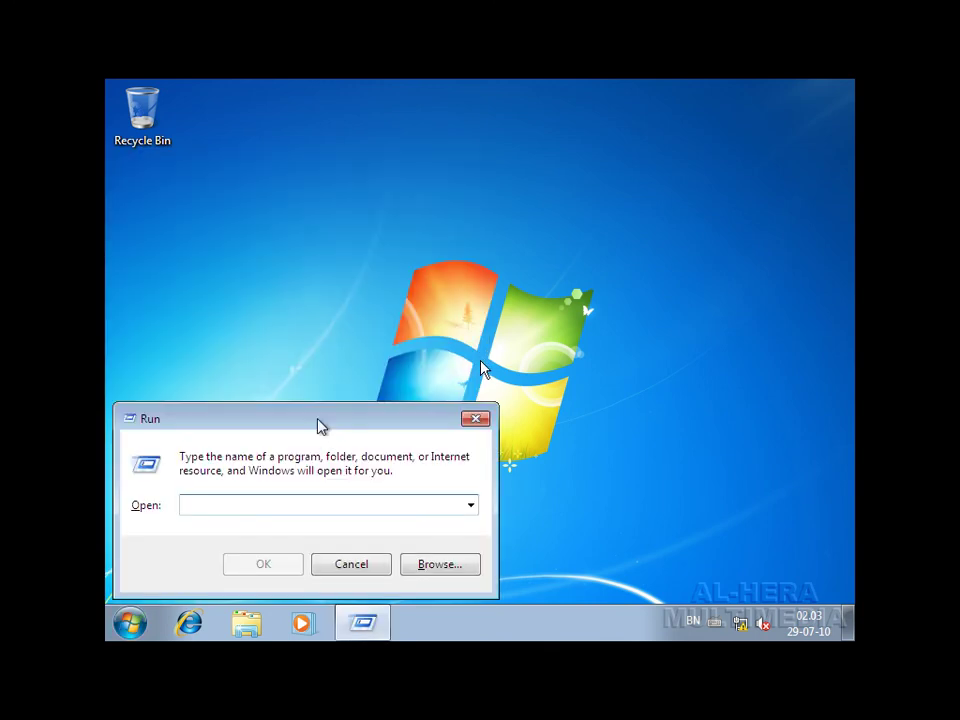
{"action": "left_click_drag", "start_coordinate": [318, 427], "coordinate": [464, 277]}
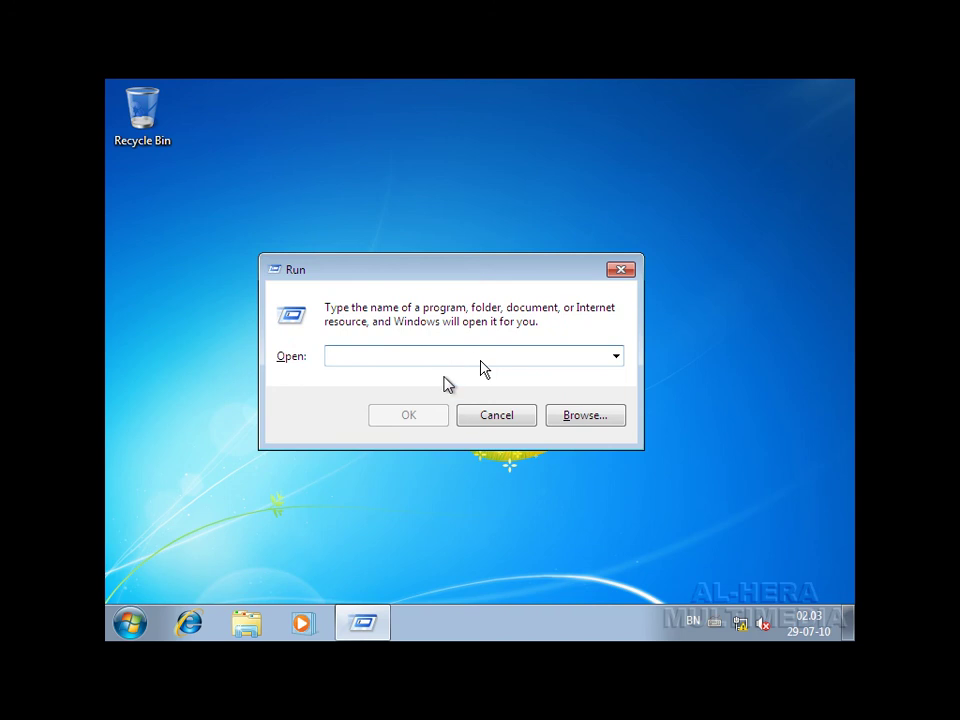
{"action": "left_click", "coordinate": [500, 420]}
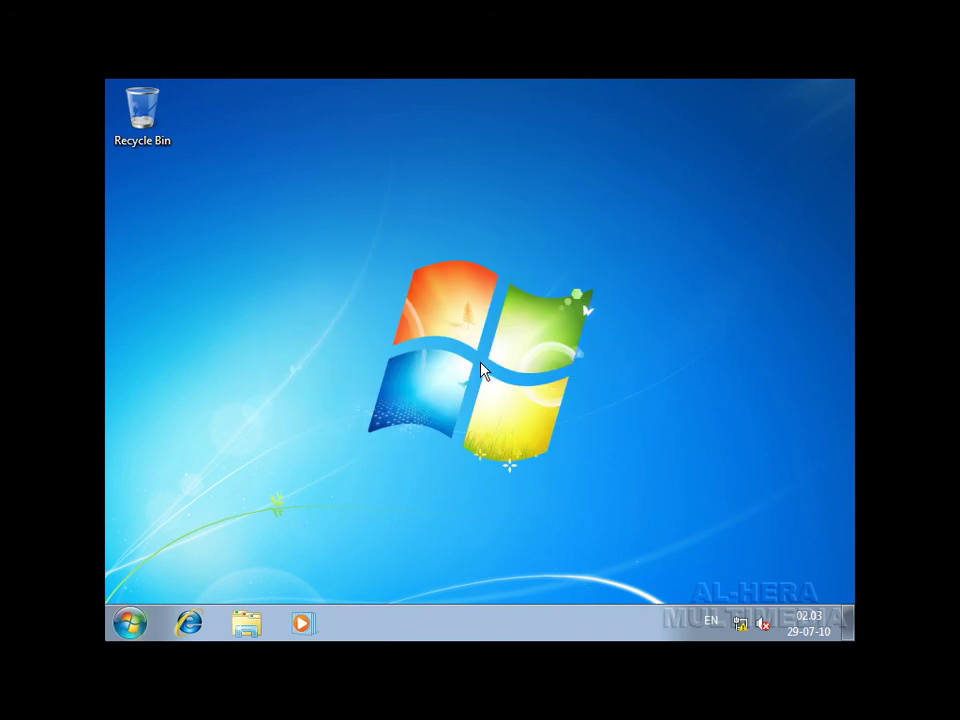
- Search for "windows media", open Windows Media Player, and close its welcome window without choosing initial settings
{"action": "left_click", "coordinate": [130, 623]}
{"action": "left_click", "coordinate": [168, 576]}
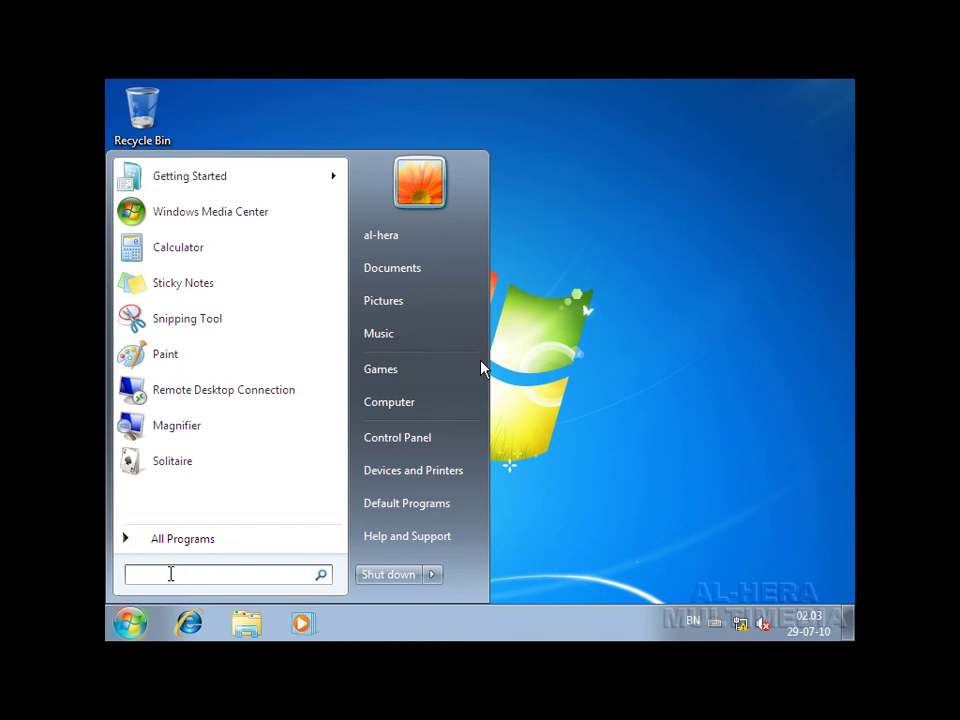
{"action": "type", "text": "windows"}
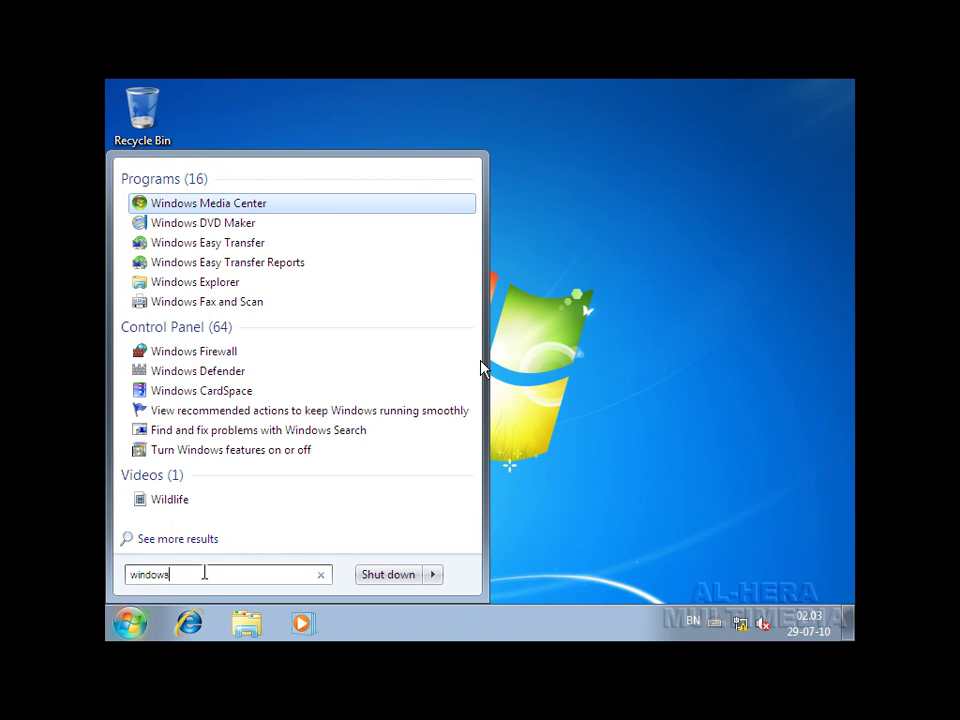
{"action": "type", "text": "edia"}
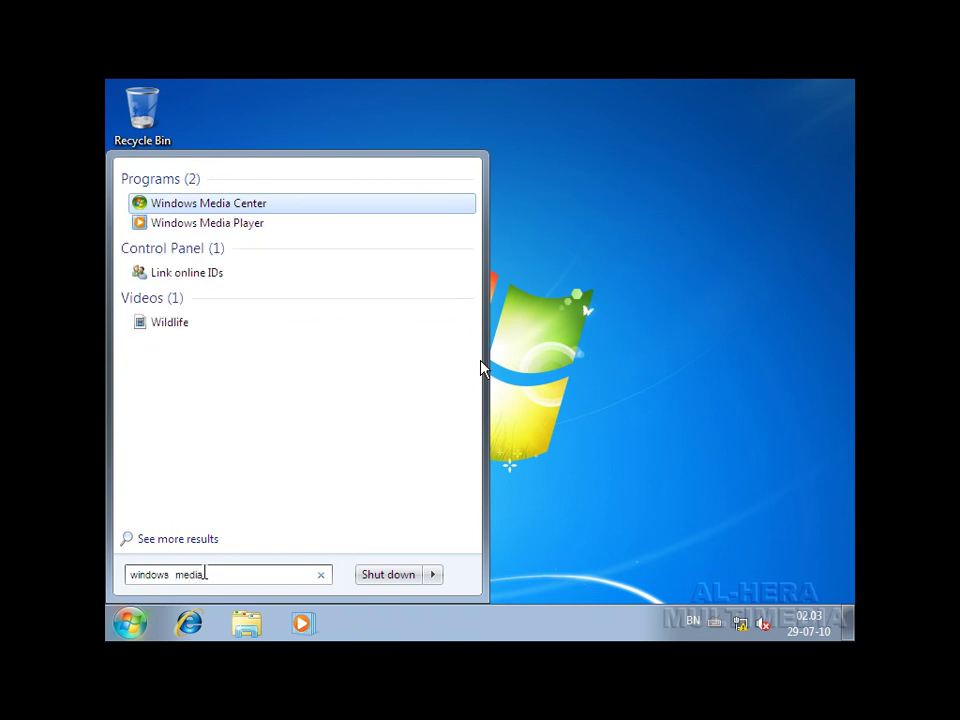
{"action": "left_click", "coordinate": [236, 224]}
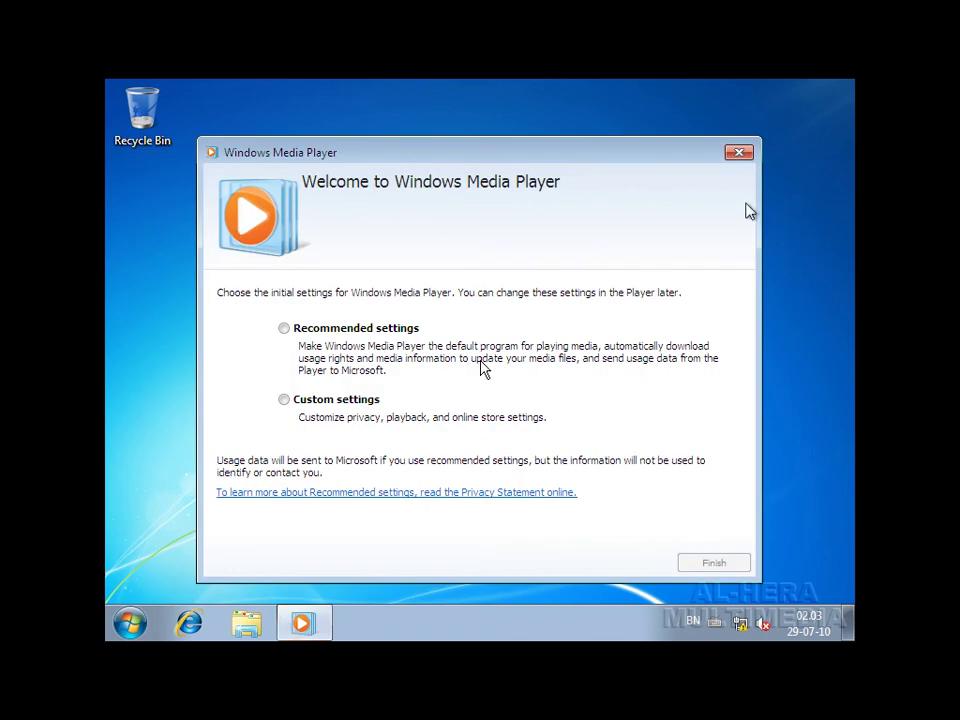
{"action": "left_click", "coordinate": [738, 153]}
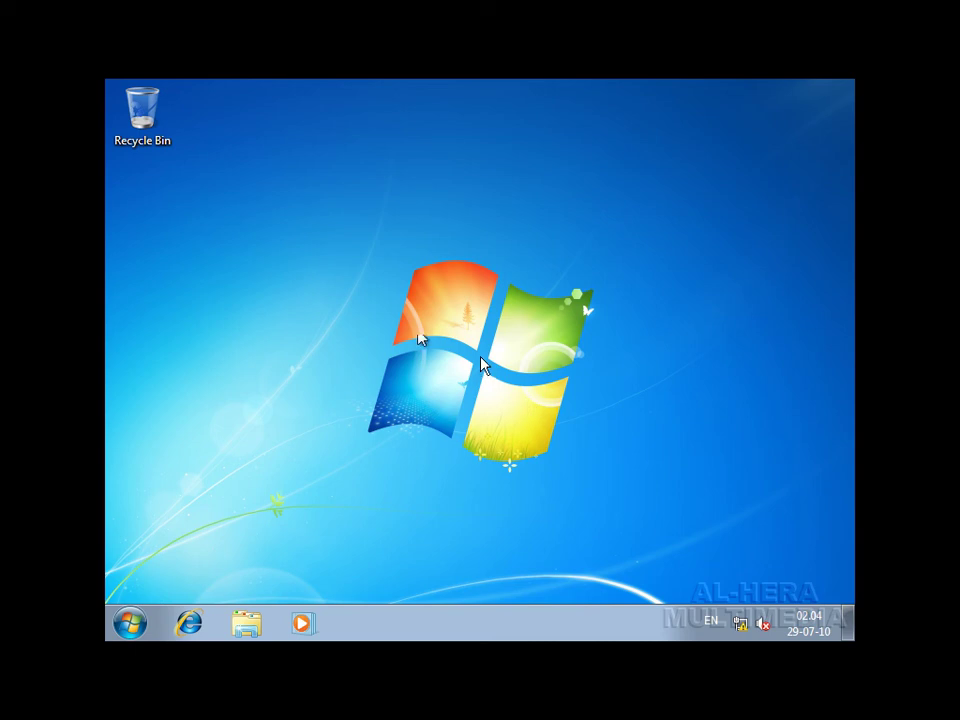
- Open the desktop's personalization settings and view the Aero themes
{"action": "right_click", "coordinate": [440, 212]}
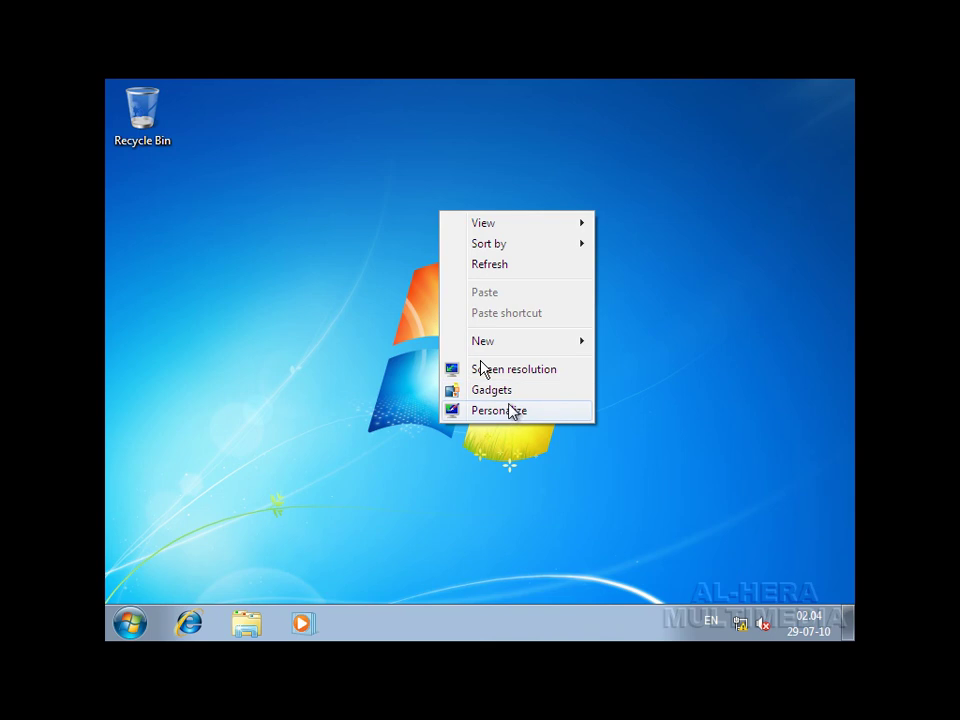
{"action": "left_click", "coordinate": [420, 246]}
{"action": "right_click", "coordinate": [399, 184]}
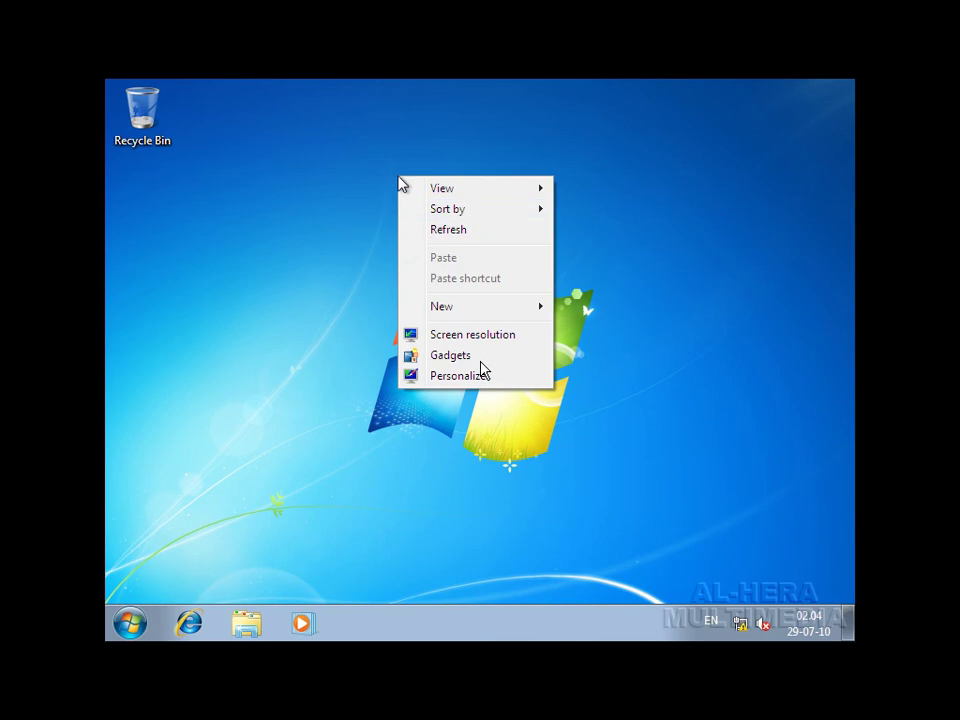
{"action": "left_click", "coordinate": [457, 378]}
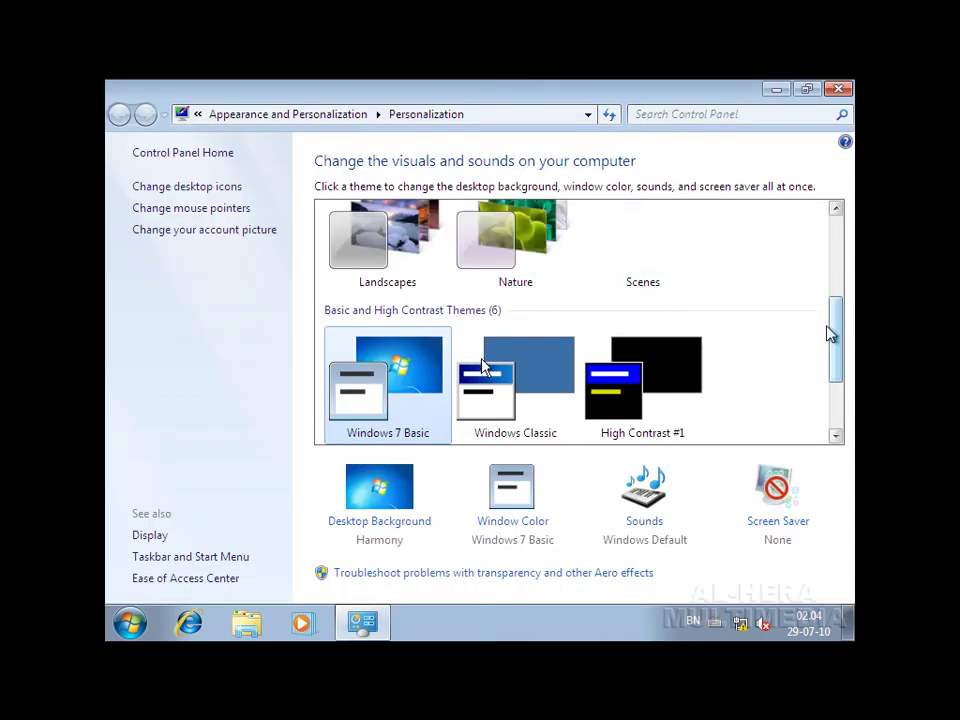
{"action": "left_click_drag", "start_coordinate": [831, 332], "coordinate": [836, 223]}
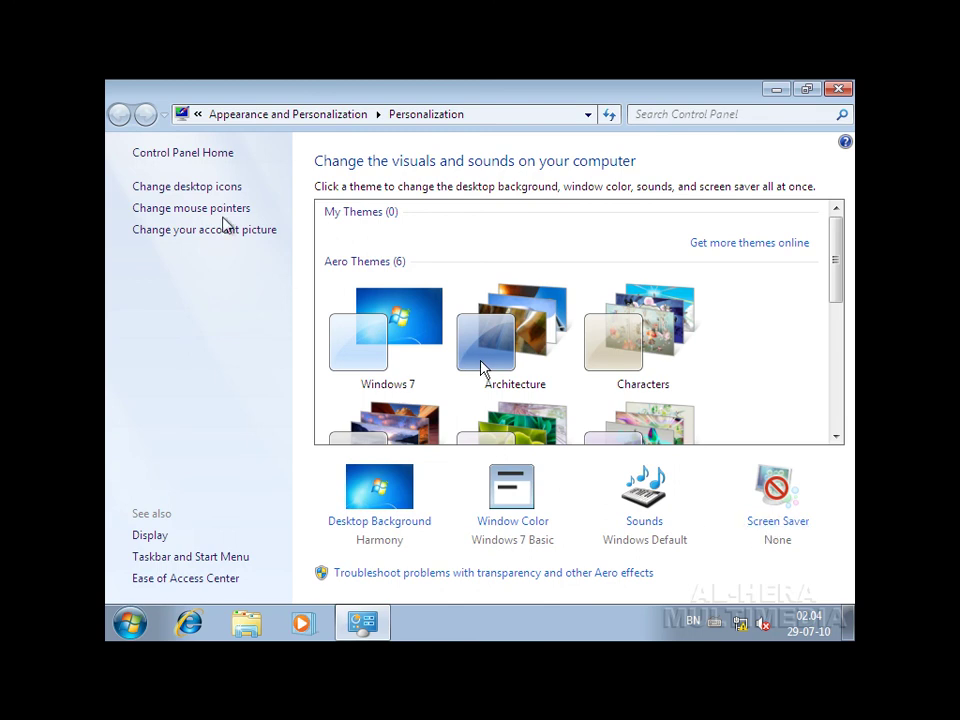
- Enable the Computer and Network desktop icons and apply the change
{"action": "left_click", "coordinate": [212, 188]}
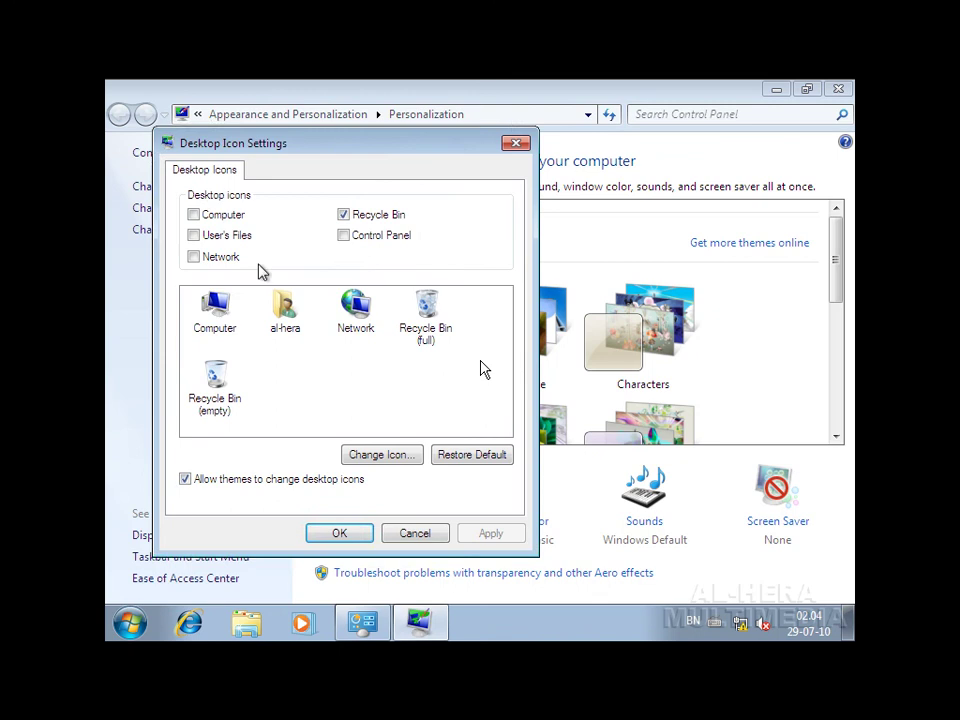
{"action": "left_click_drag", "start_coordinate": [340, 151], "coordinate": [456, 150]}
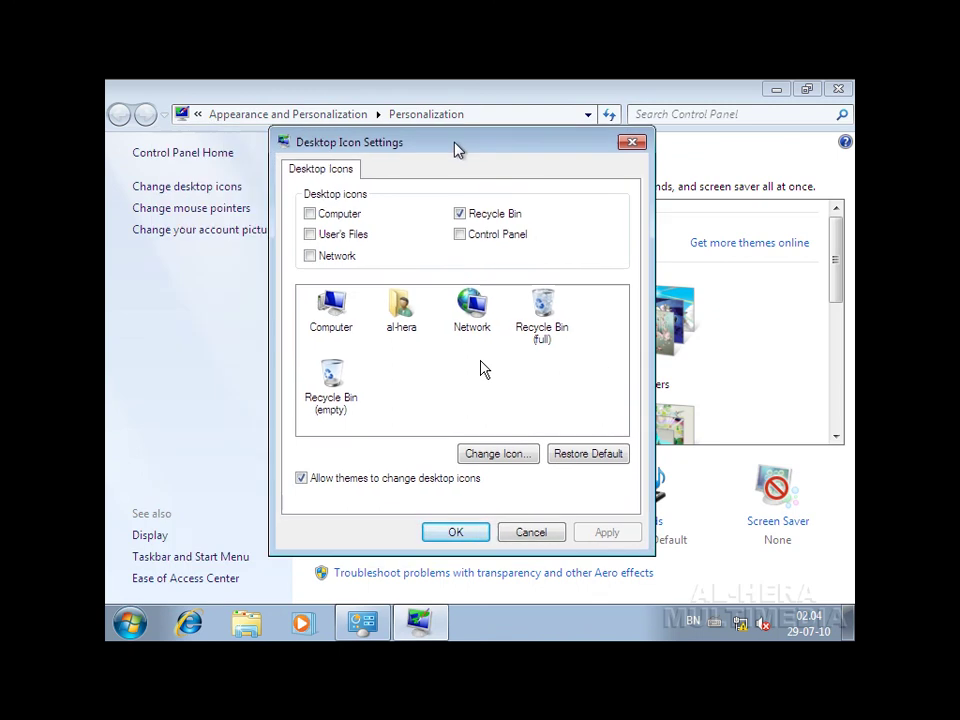
{"action": "left_click", "coordinate": [310, 214]}
{"action": "left_click", "coordinate": [337, 258]}
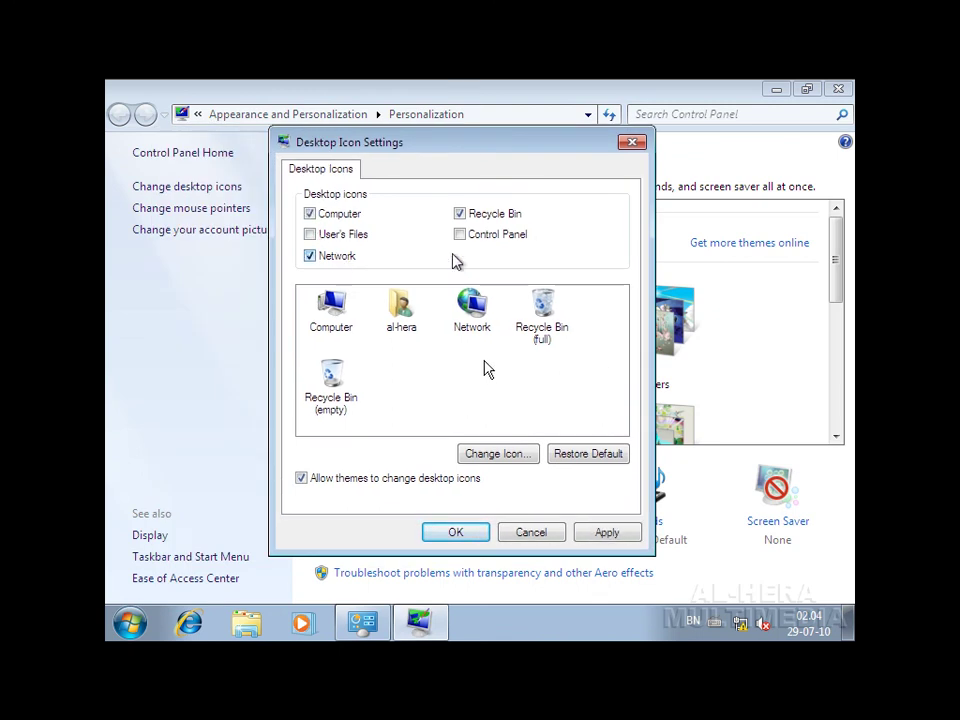
{"action": "left_click", "coordinate": [608, 532]}
{"action": "left_click", "coordinate": [488, 536]}
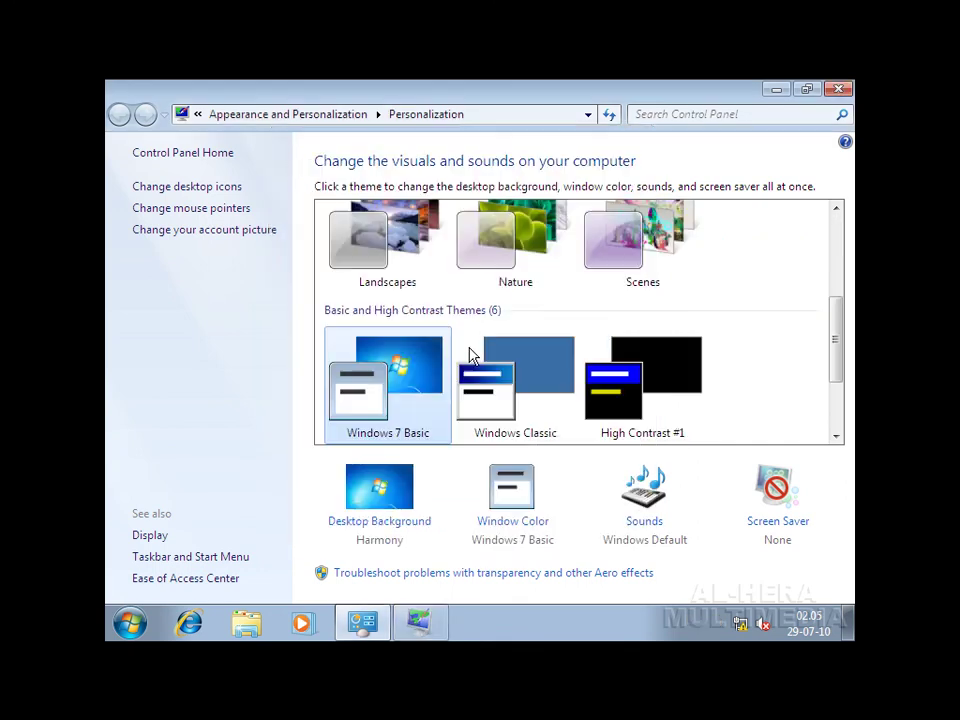
- Inspect the mouse pointer settings and the display's text size and screen resolution settings without making changes
{"action": "left_click", "coordinate": [210, 219]}
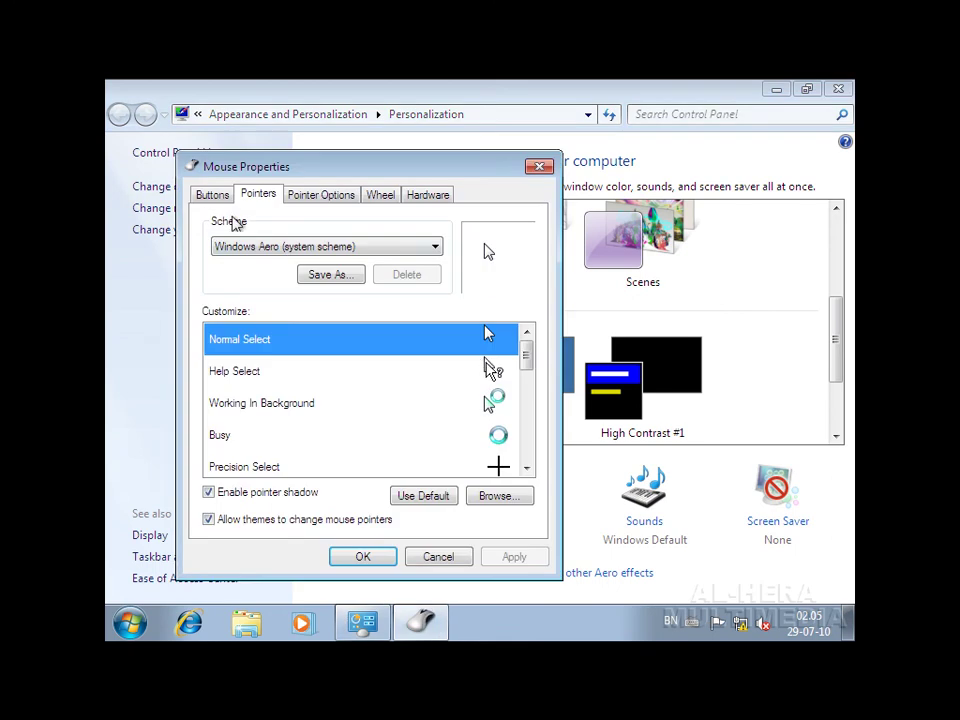
{"action": "left_click", "coordinate": [437, 557]}
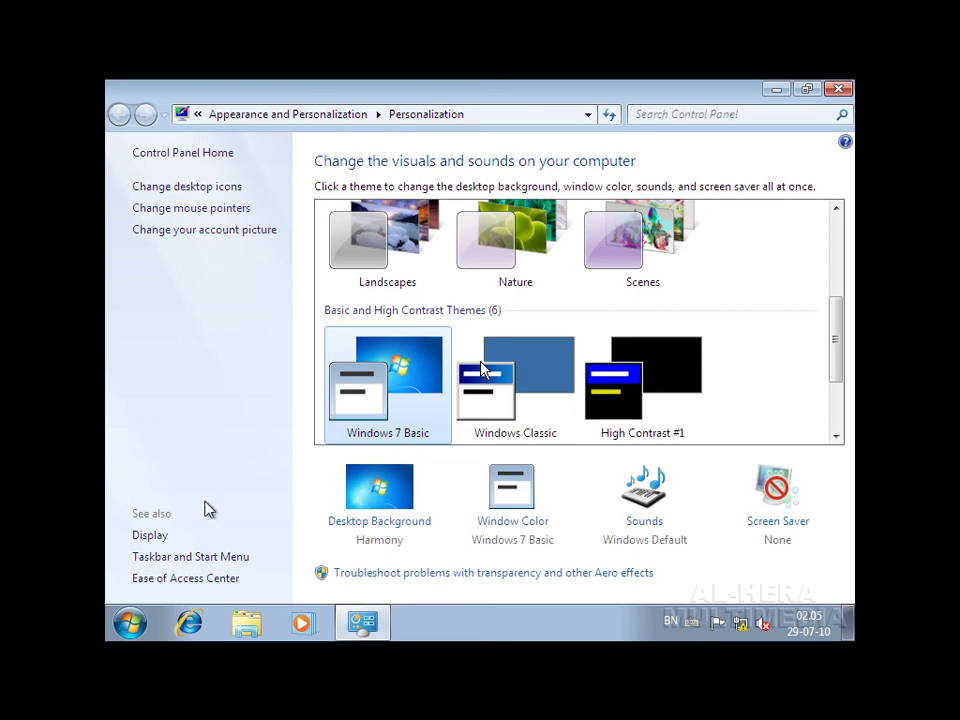
{"action": "left_click", "coordinate": [152, 537]}
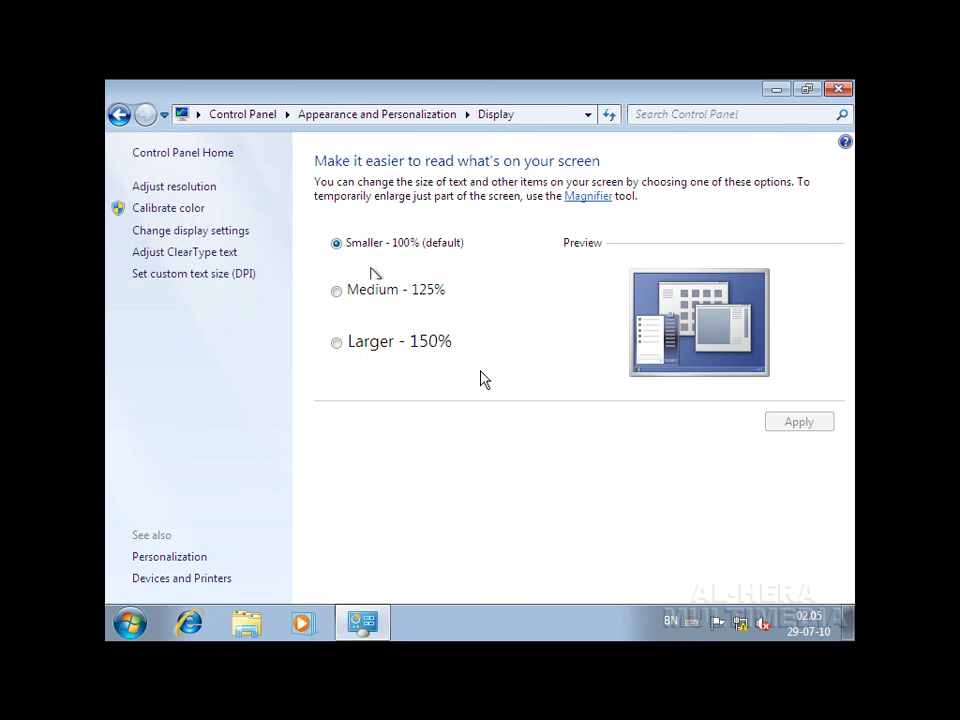
{"action": "left_click", "coordinate": [162, 188]}
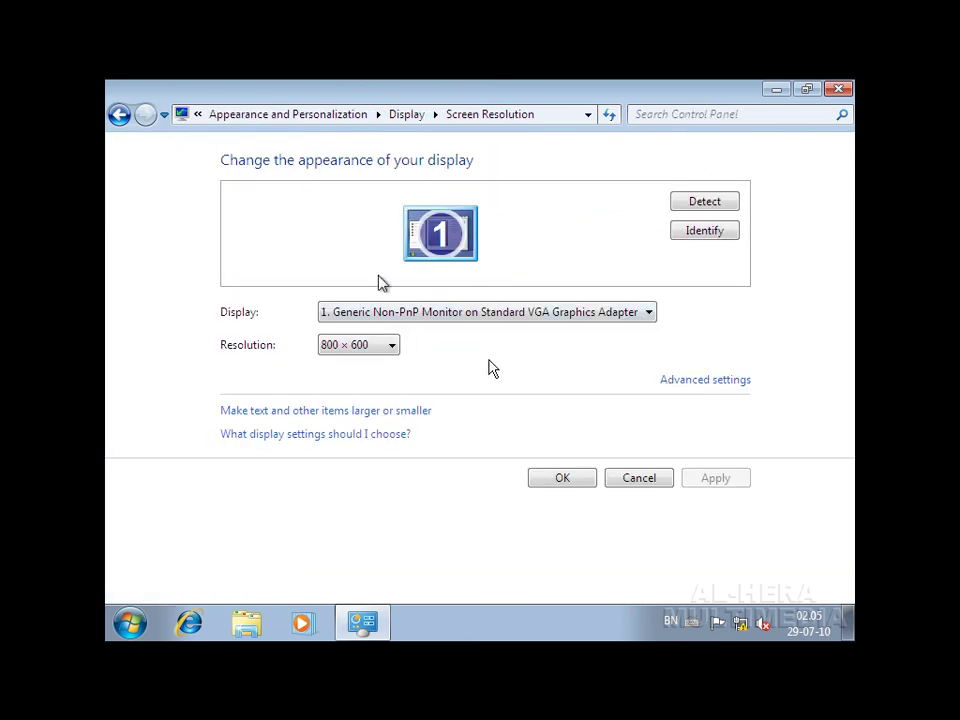
{"action": "left_click", "coordinate": [570, 484]}
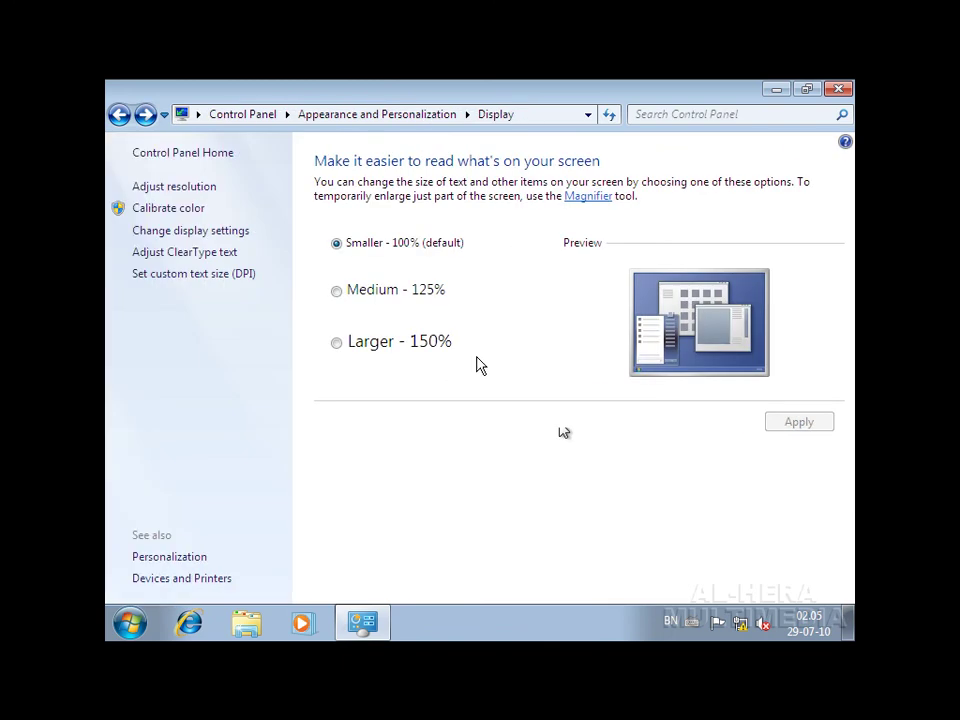
- View the available display resolutions in the desktop's screen resolution settings, then cancel without changing the resolution
{"action": "left_click", "coordinate": [838, 90]}
{"action": "right_click", "coordinate": [319, 244]}
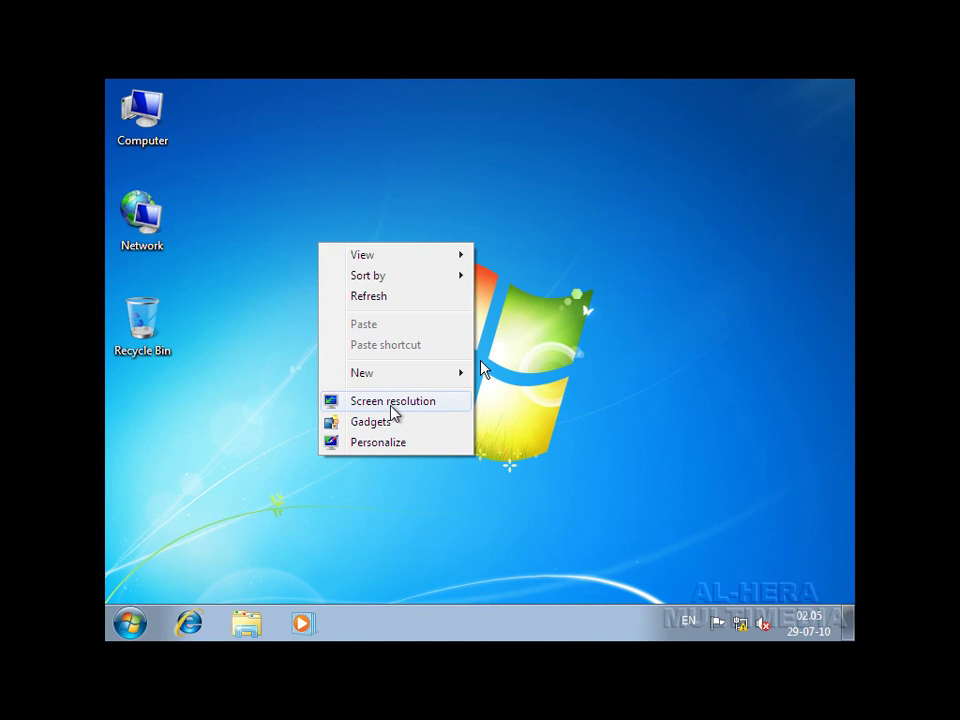
{"action": "left_click", "coordinate": [432, 401]}
{"action": "right_click", "coordinate": [387, 204]}
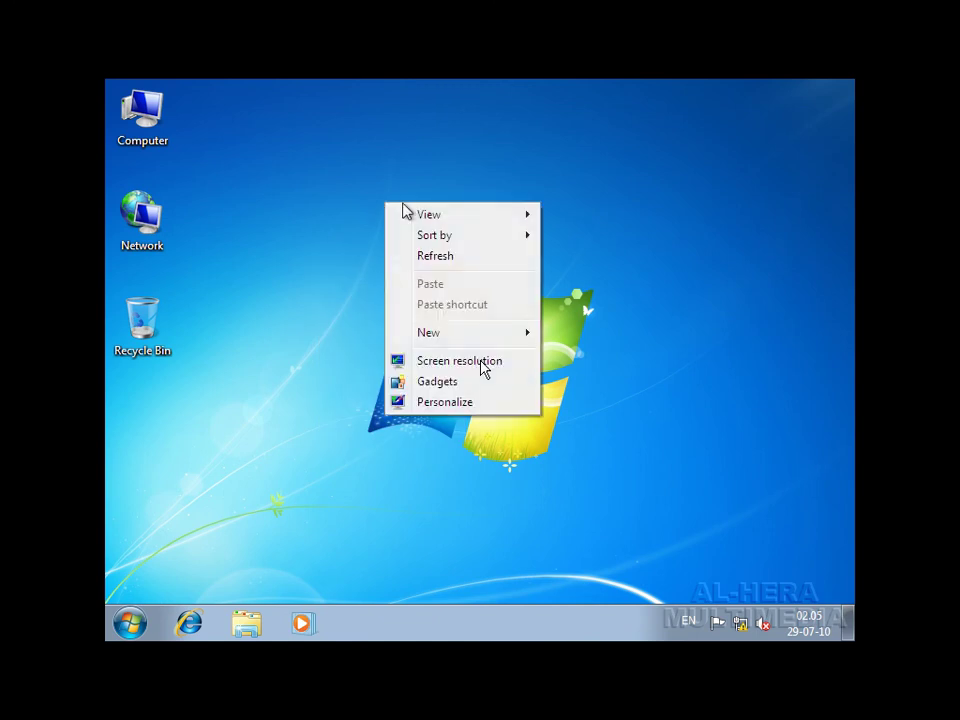
{"action": "left_click", "coordinate": [480, 362]}
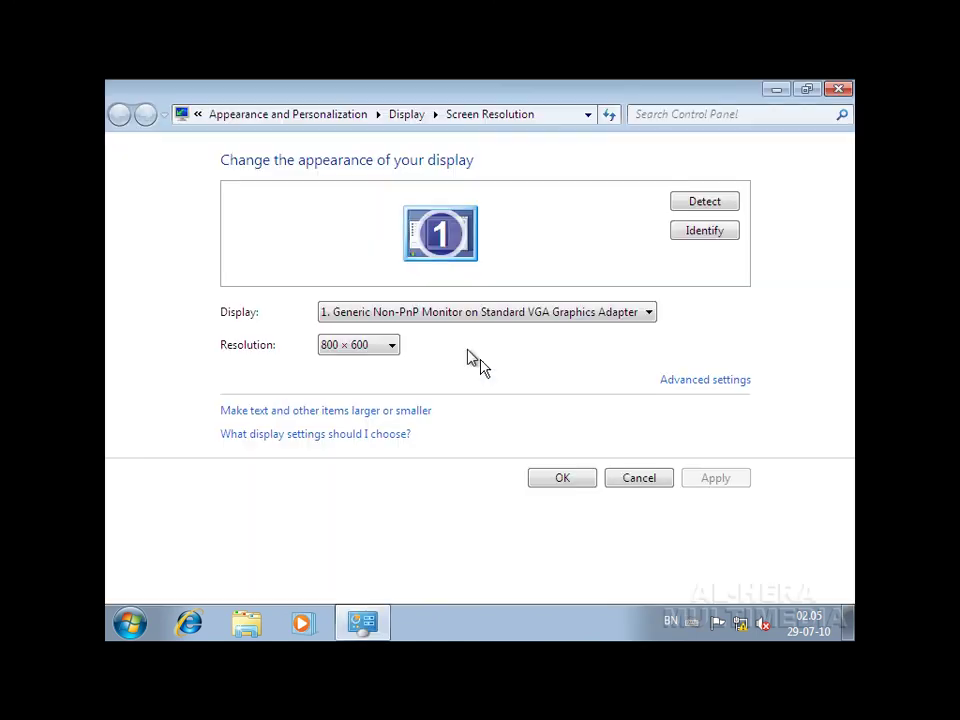
{"action": "left_click", "coordinate": [386, 348]}
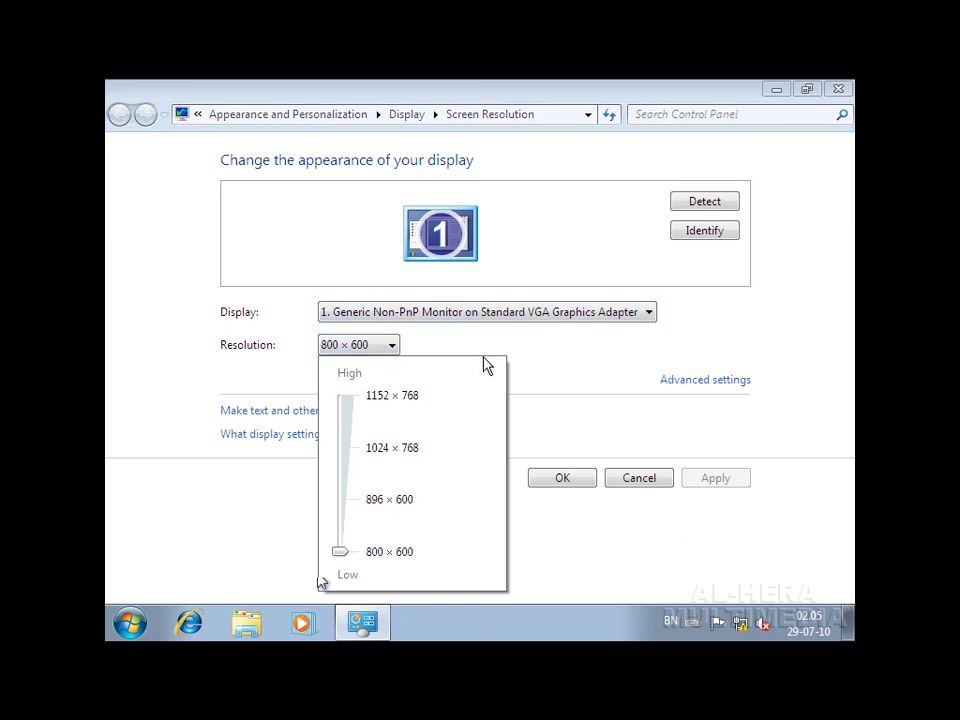
{"action": "mouse_move", "coordinate": [343, 557]}
{"action": "left_mouse_down"}
{"action": "mouse_move", "coordinate": [354, 407]}
{"action": "mouse_move", "coordinate": [345, 397]}
{"action": "mouse_move", "coordinate": [334, 562]}
{"action": "mouse_move", "coordinate": [343, 395]}
{"action": "mouse_move", "coordinate": [351, 580]}
{"action": "left_mouse_up"}
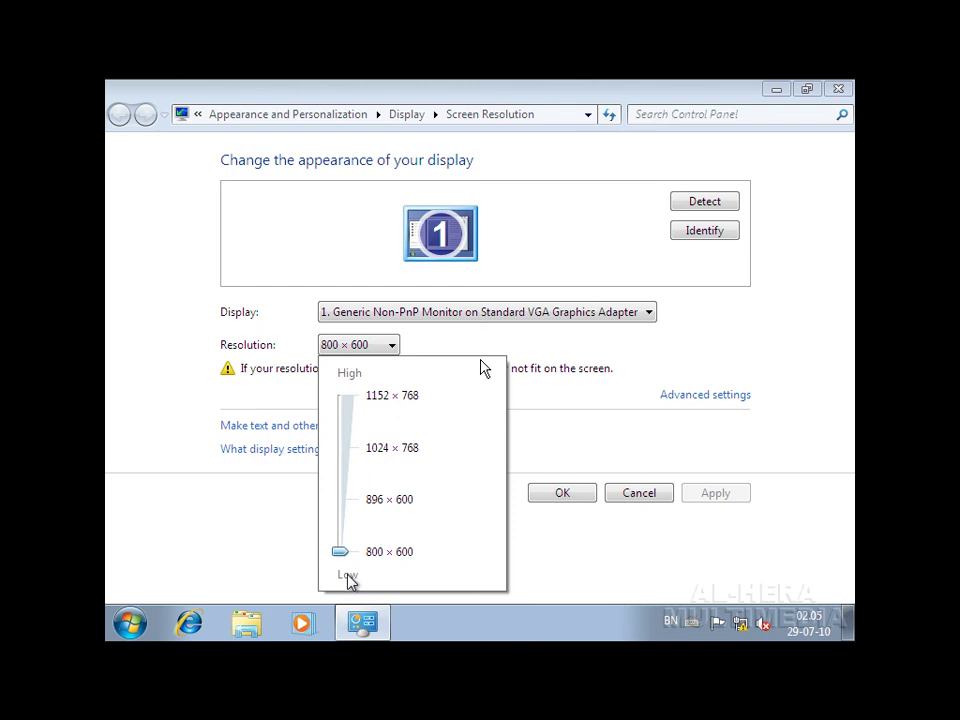
{"action": "left_click", "coordinate": [628, 492]}
{"action": "left_click", "coordinate": [632, 499]}
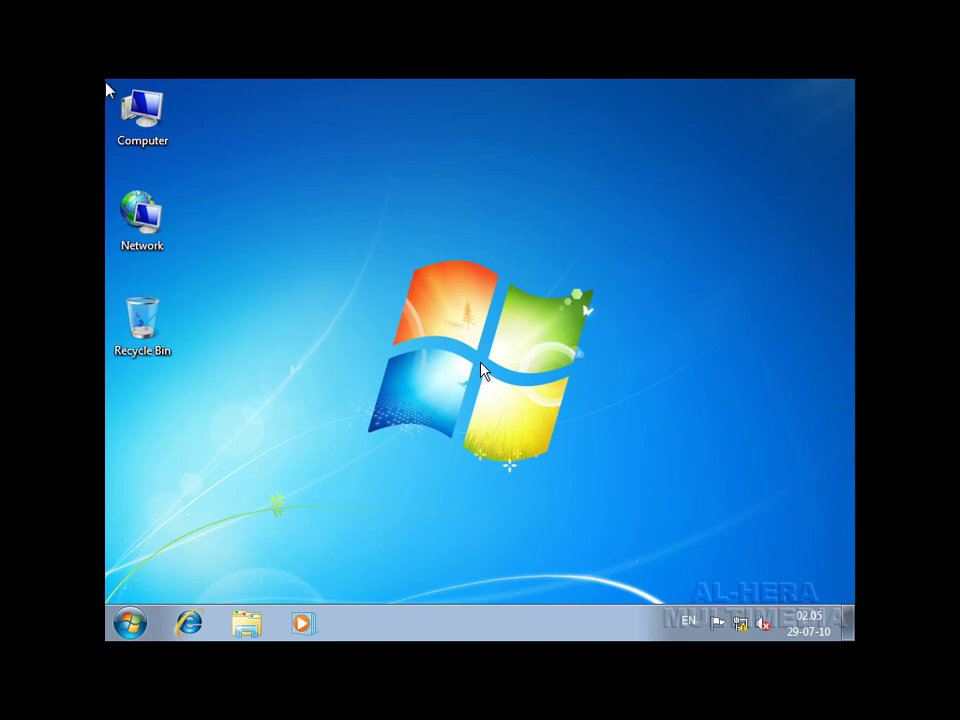
- Browse the contents of Local Disk (C:) from Computer, return to the drive overview and close the window
{"action": "double_click", "coordinate": [141, 116]}
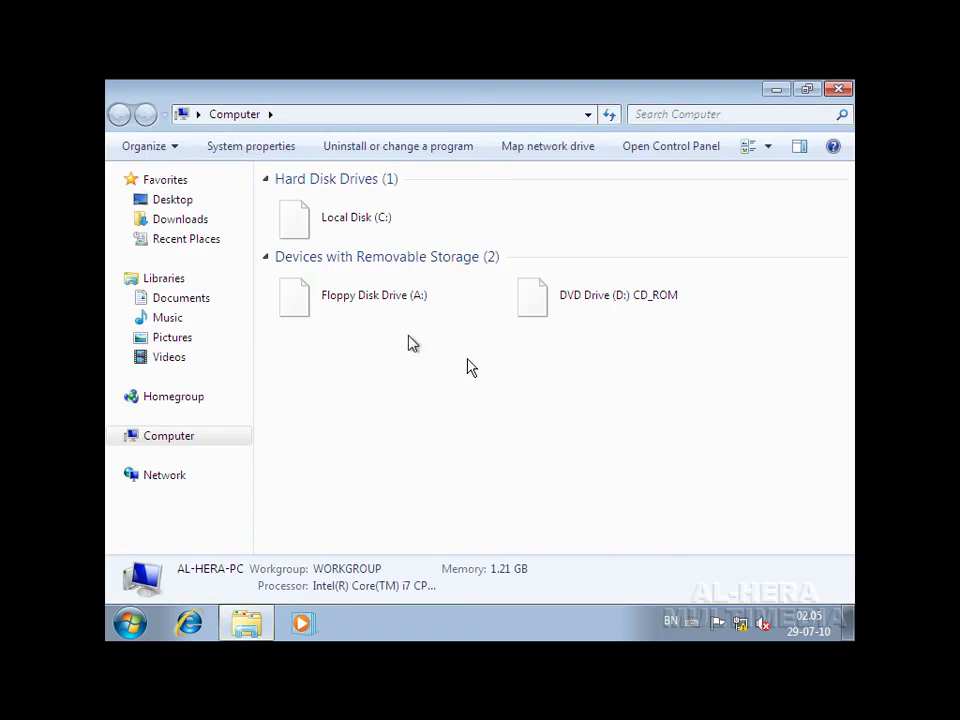
{"action": "left_click", "coordinate": [343, 228]}
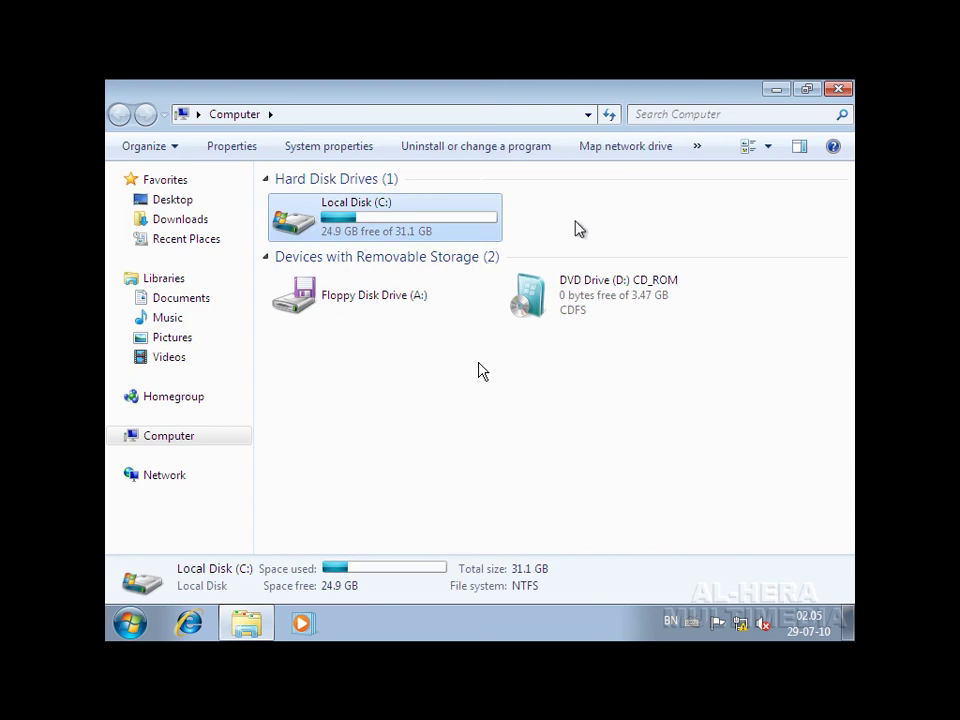
{"action": "double_click", "coordinate": [383, 227]}
{"action": "left_click", "coordinate": [122, 114]}
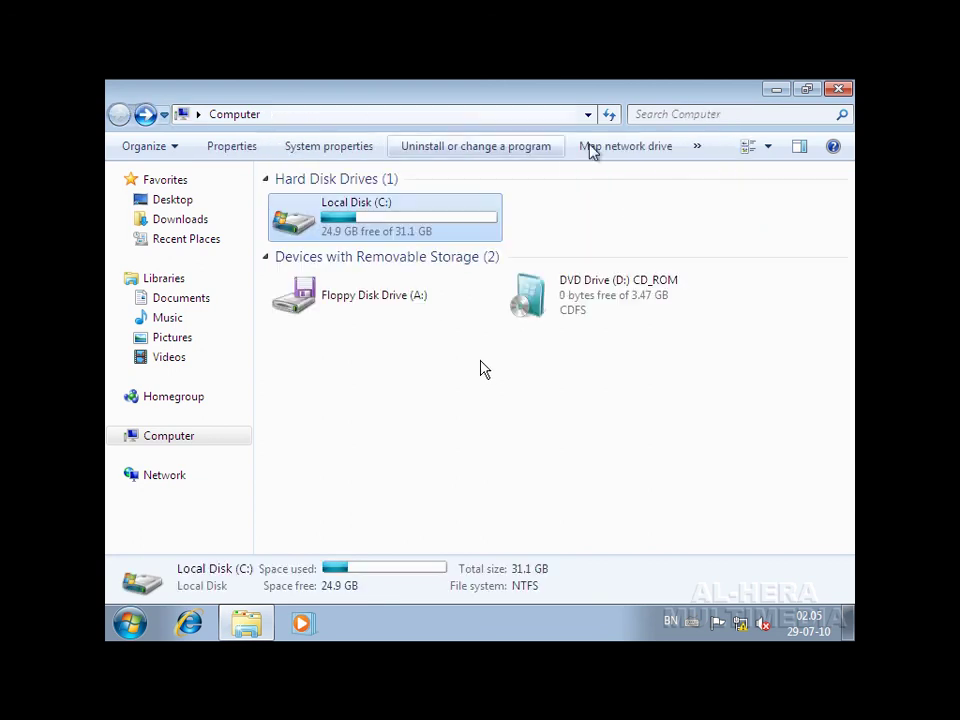
{"action": "key", "text": "alt+F4"}
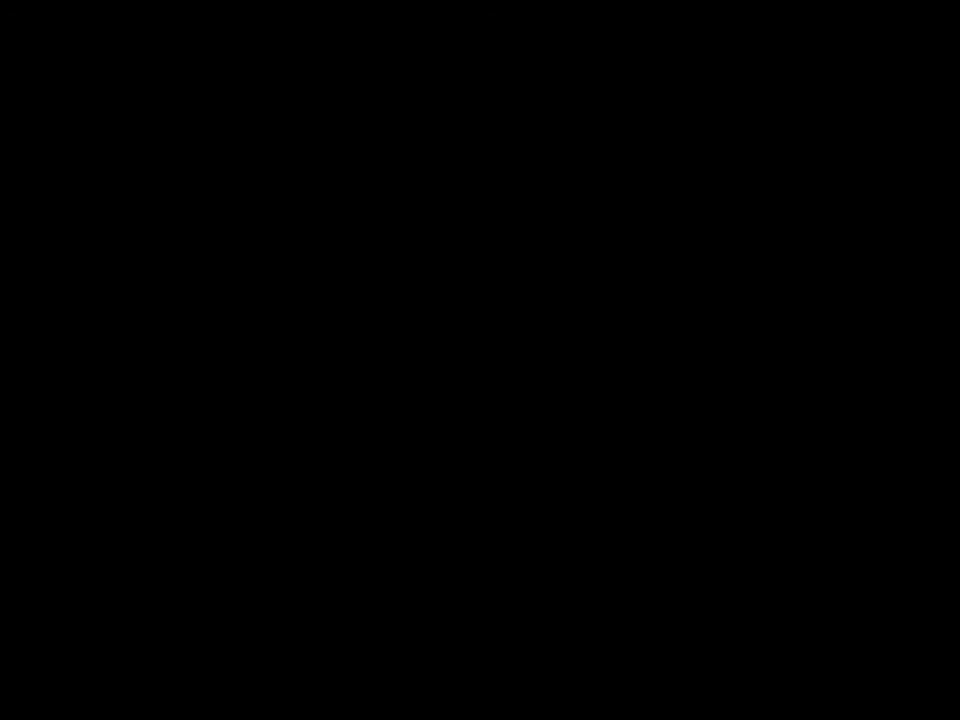